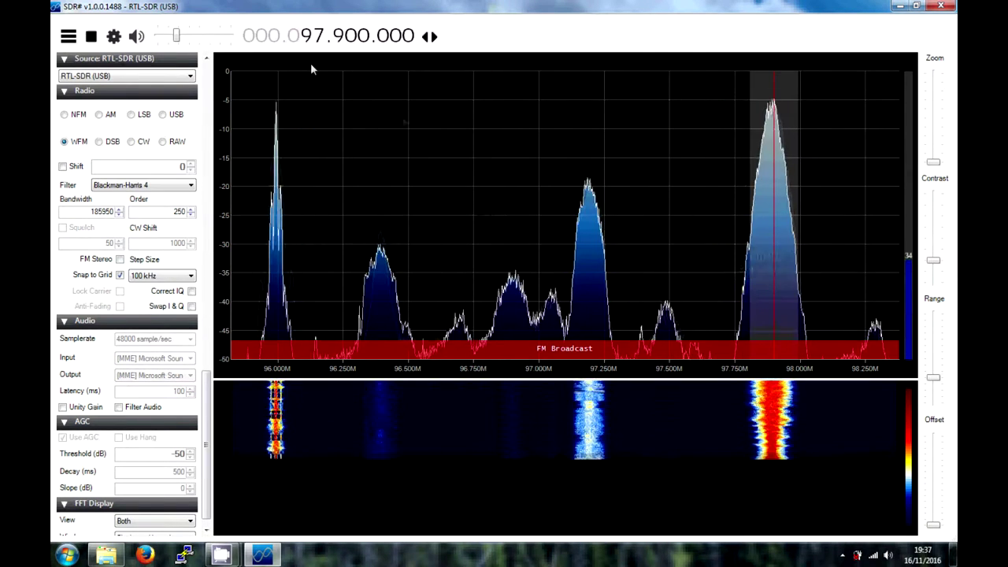
Raise the RTL-SDR tuner's RF Gain to 36.4 dB in the source settings.
{"action": "left_click", "coordinate": [113, 37]}
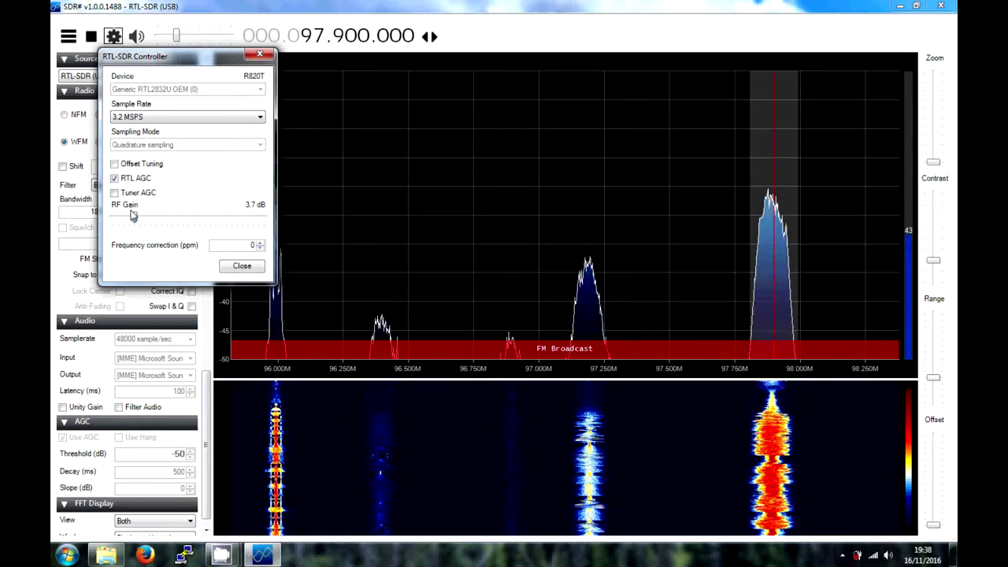
{"action": "left_click_drag", "start_coordinate": [132, 216], "coordinate": [215, 216]}
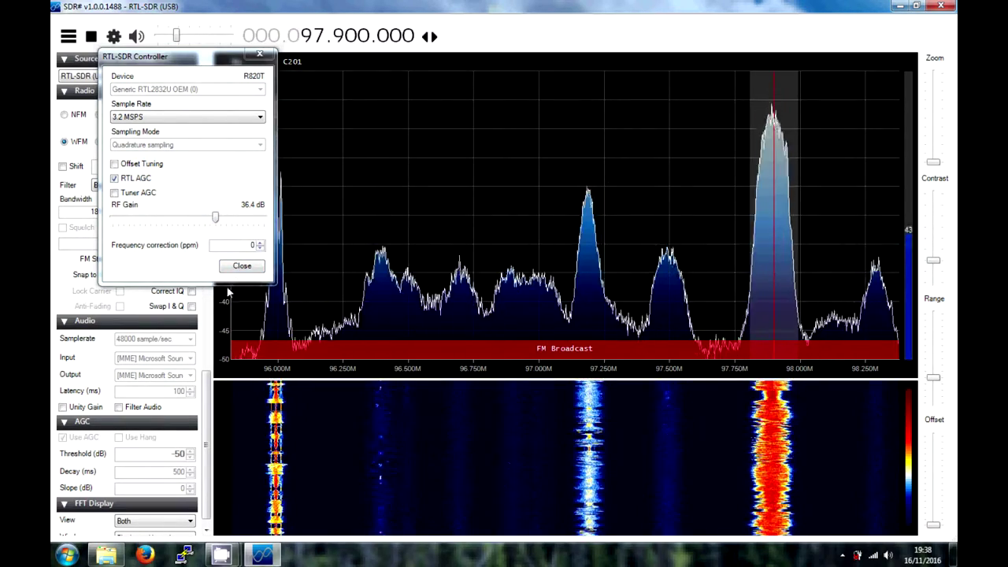
{"action": "left_click", "coordinate": [242, 266]}
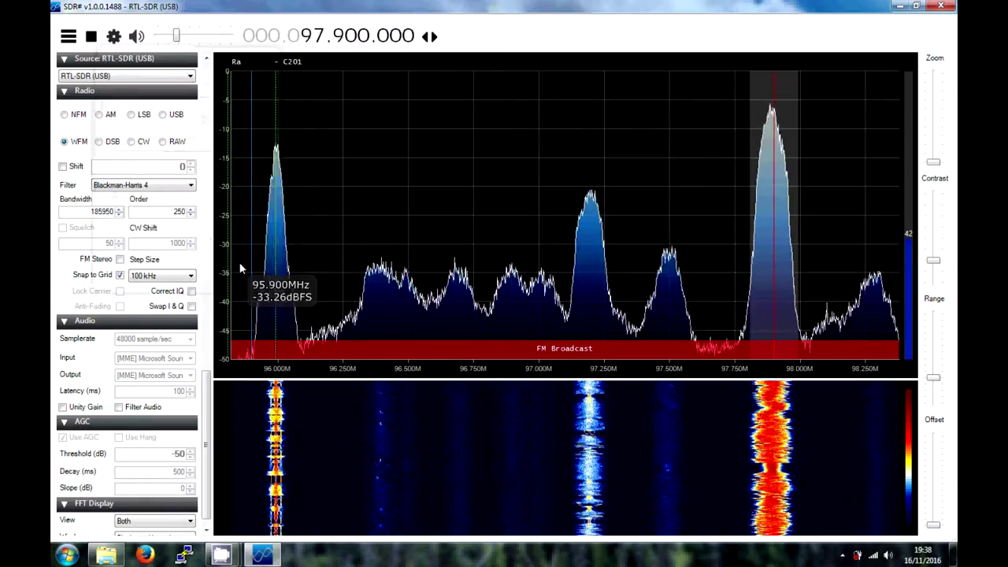
{"action": "left_click", "coordinate": [594, 252]}
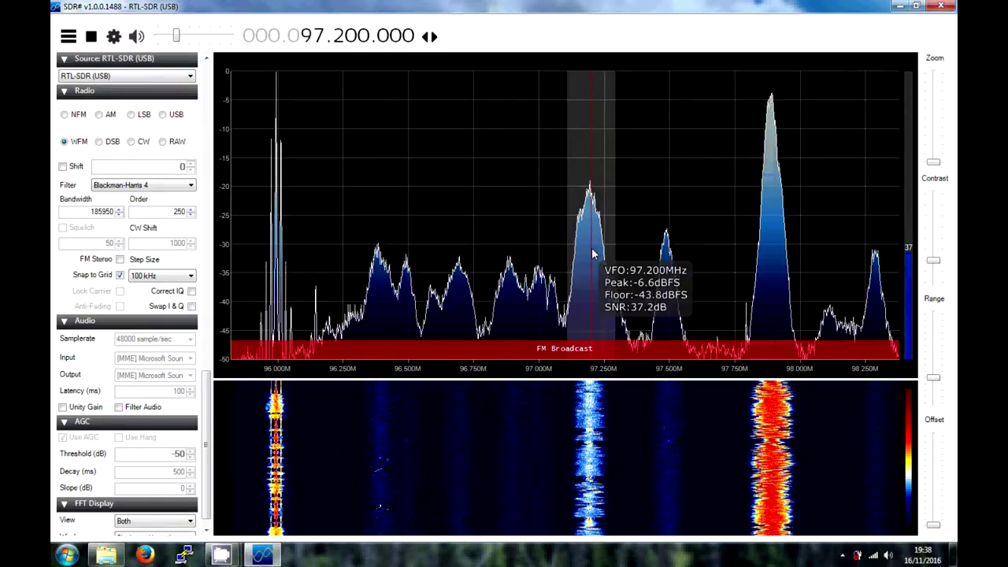
{"action": "left_click", "coordinate": [286, 213]}
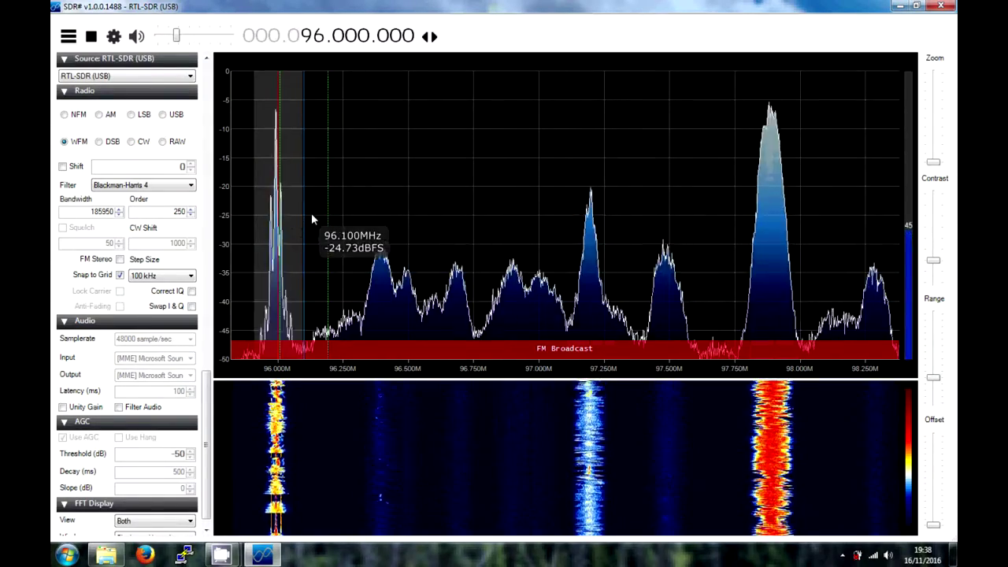
{"action": "left_click_drag", "start_coordinate": [302, 212], "coordinate": [306, 215]}
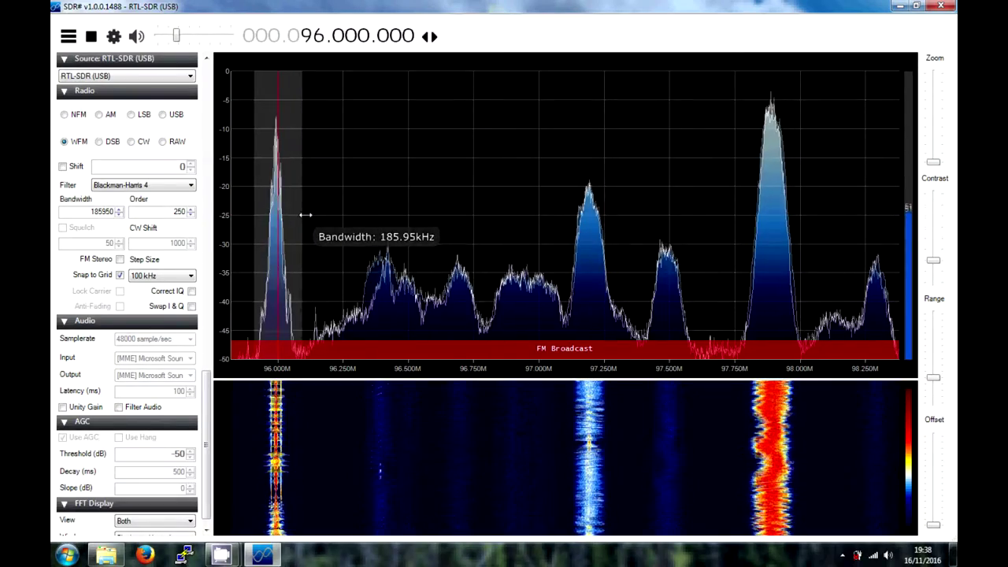
{"action": "left_click", "coordinate": [581, 182]}
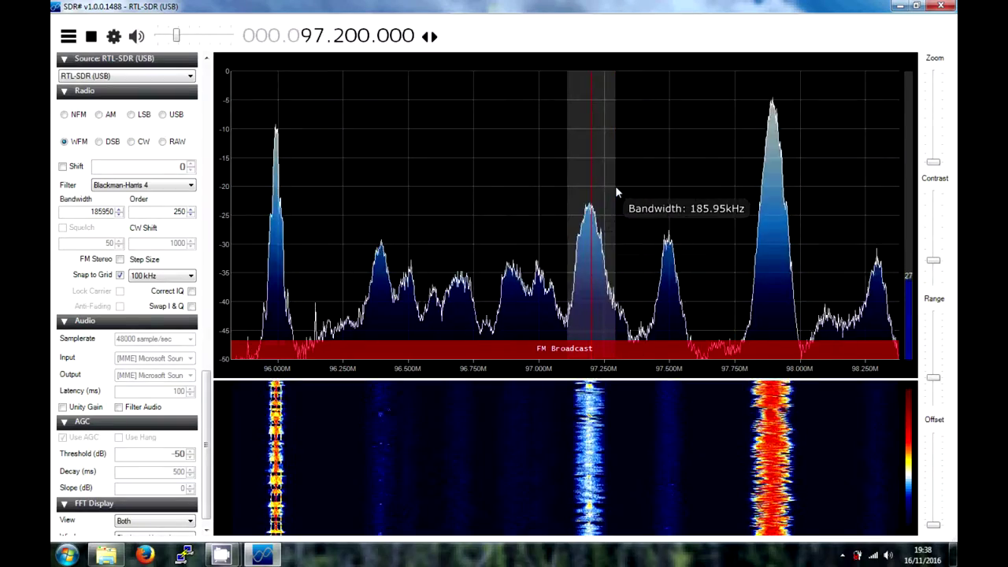
{"action": "left_click", "coordinate": [766, 193]}
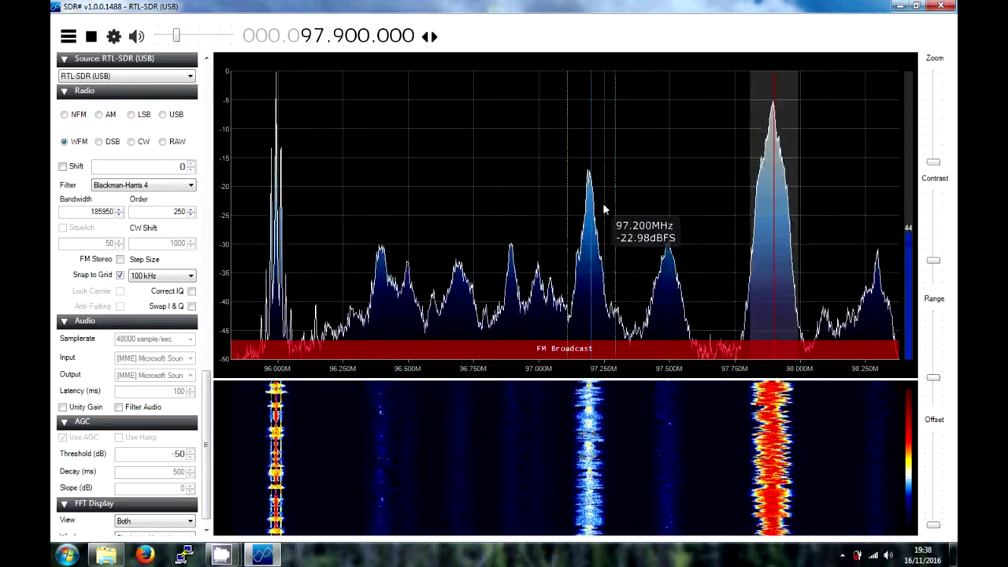
Step the frequency up in 10 MHz jumps past the 2m Ham Band, then back down to 127.9 MHz.
{"action": "left_click", "coordinate": [305, 33]}
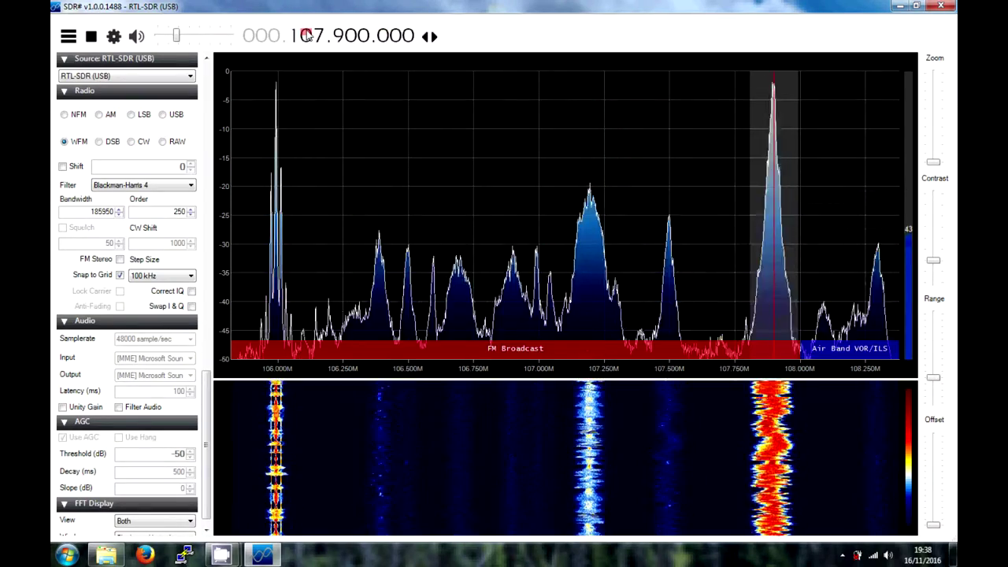
{"action": "left_click", "coordinate": [306, 33]}
{"action": "left_click", "coordinate": [306, 33]}
{"action": "left_click", "coordinate": [306, 33]}
{"action": "left_click", "coordinate": [306, 33]}
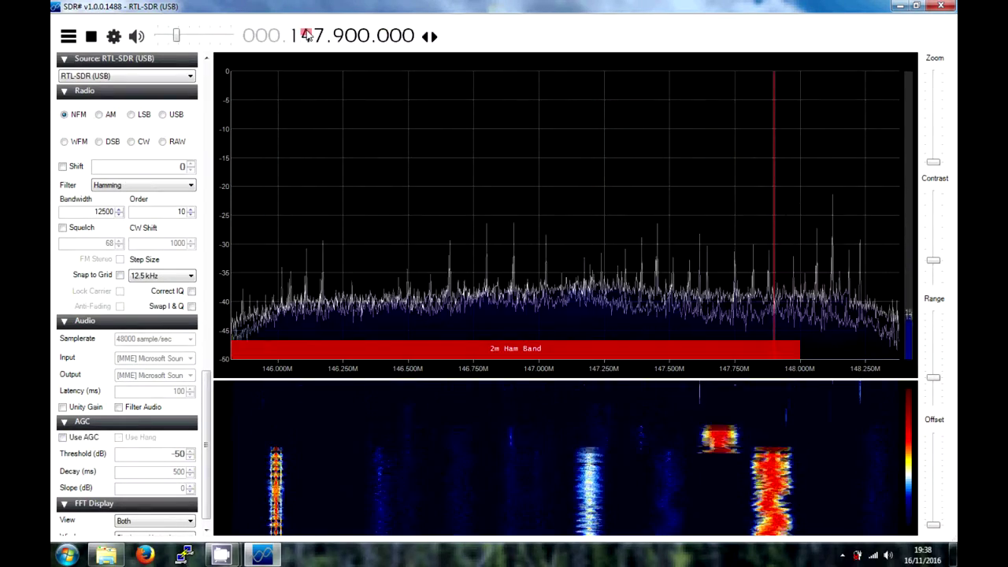
{"action": "left_click", "coordinate": [307, 35]}
{"action": "left_click", "coordinate": [310, 44]}
{"action": "left_click", "coordinate": [309, 44]}
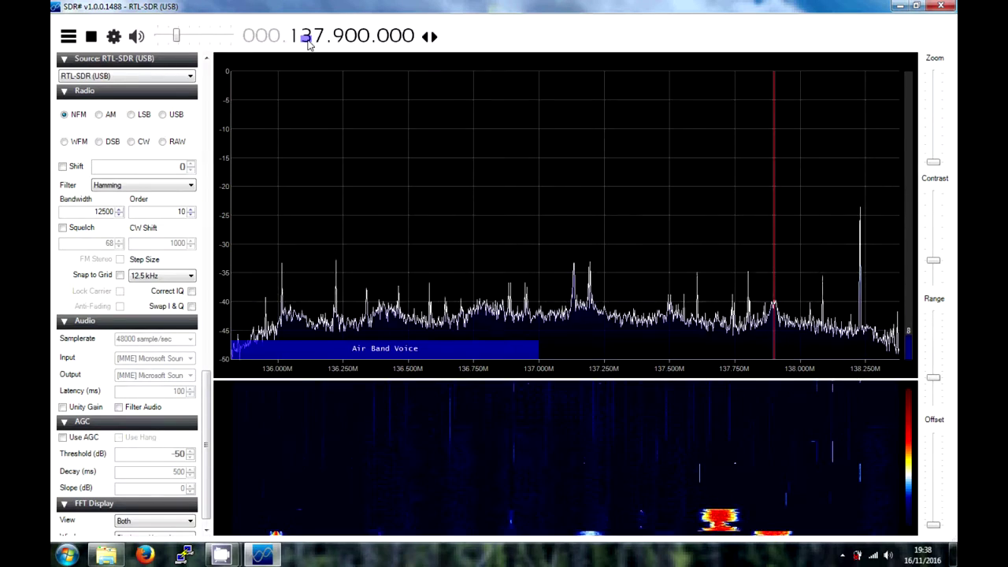
{"action": "left_click", "coordinate": [310, 44]}
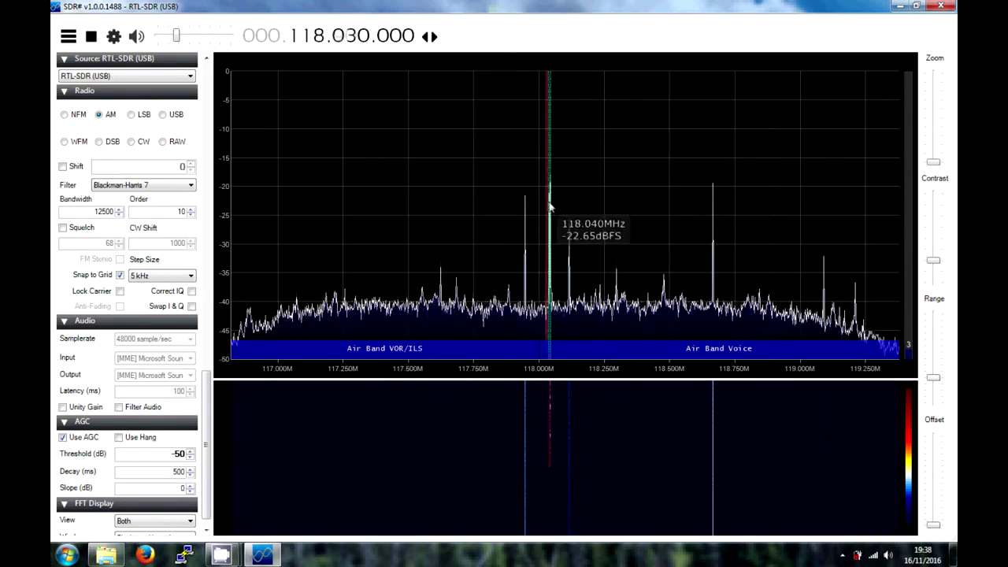
Fine-tune across the airband via 118.015 and 118.81 MHz, settling on 117.340 MHz in AM.
{"action": "left_click_drag", "start_coordinate": [550, 207], "coordinate": [542, 207]}
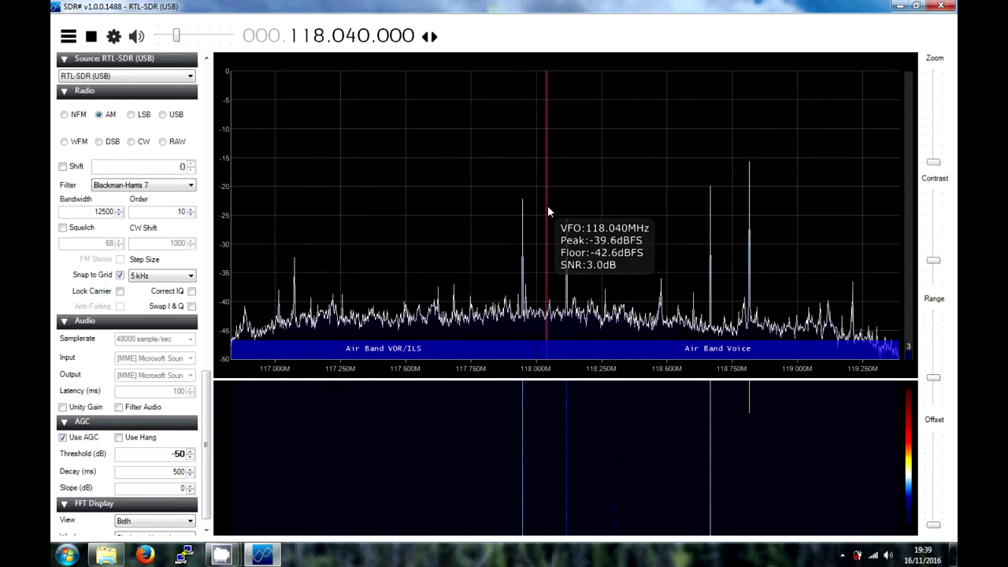
{"action": "left_click", "coordinate": [748, 199]}
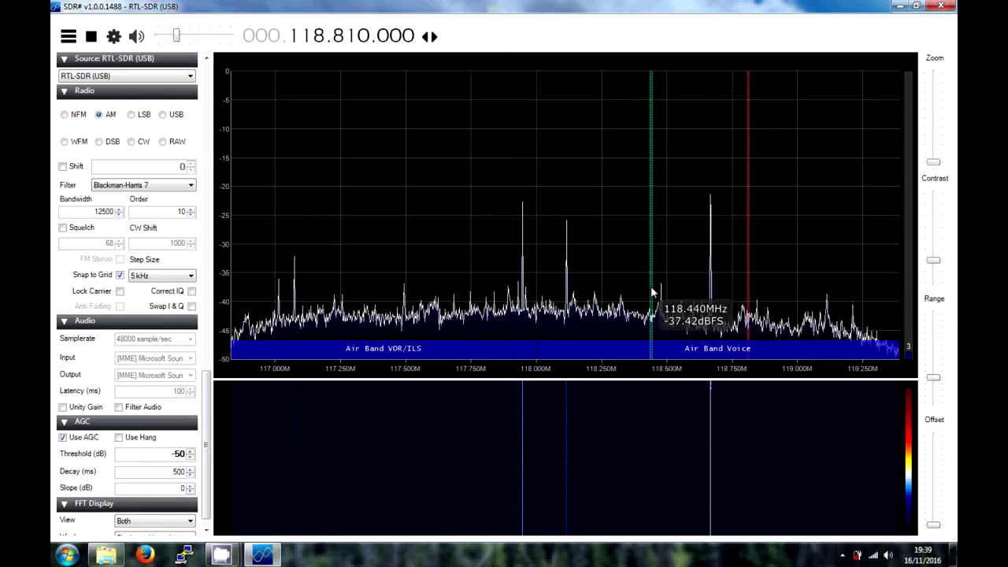
{"action": "left_click", "coordinate": [364, 211]}
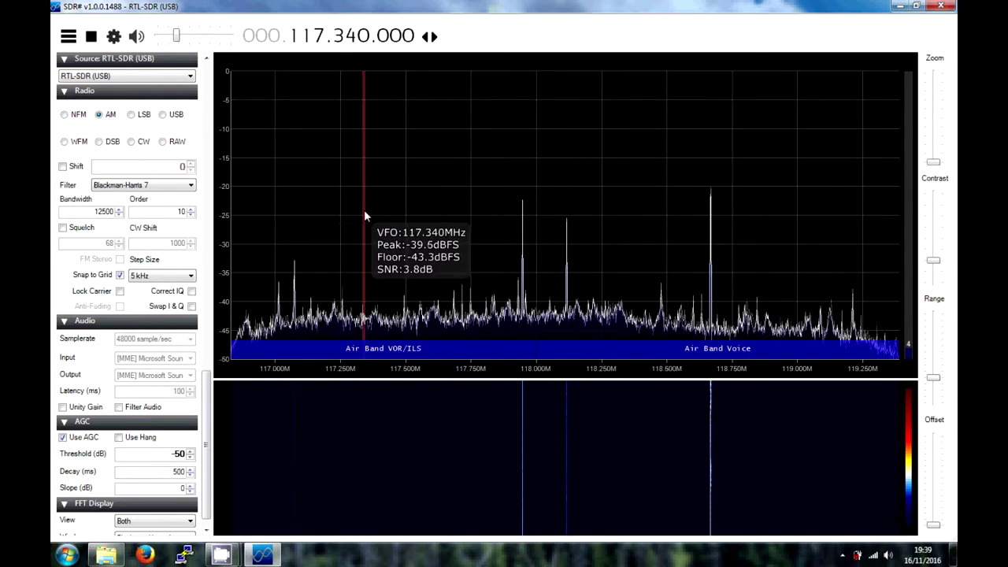
Keep the Blackman-Harris 7 filter and set the tuning step size to 100 kHz.
{"action": "left_click", "coordinate": [143, 185]}
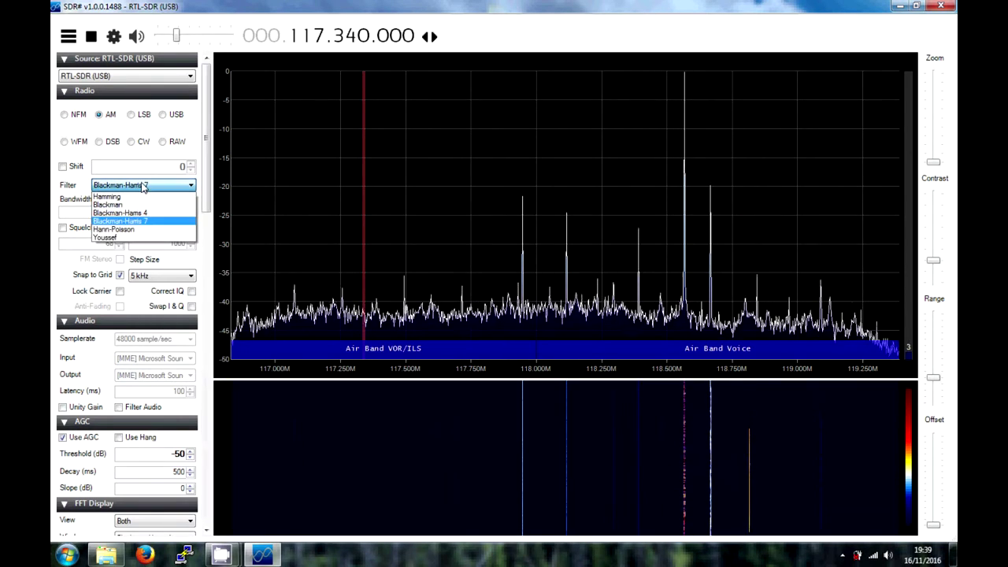
{"action": "left_click", "coordinate": [142, 186]}
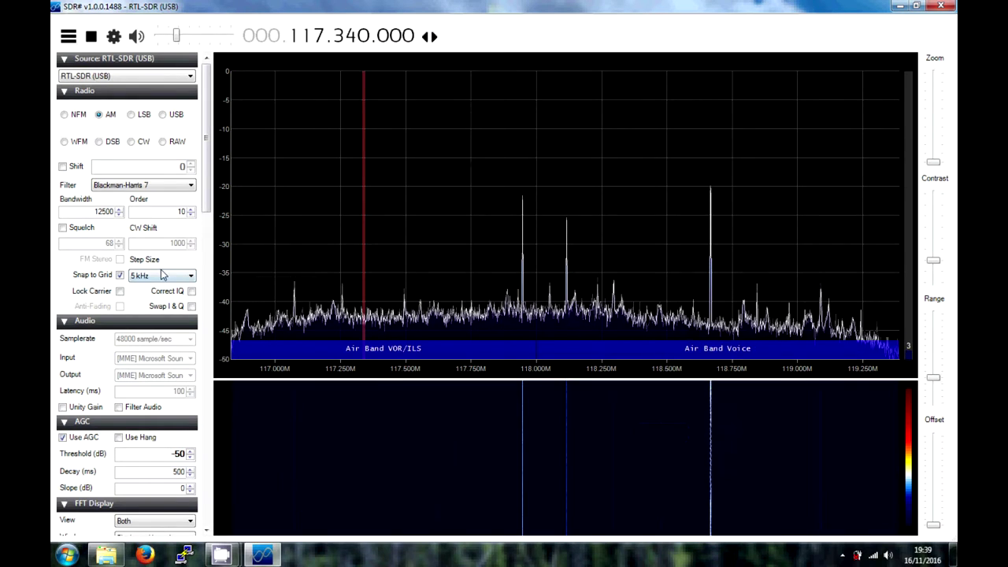
{"action": "left_click", "coordinate": [158, 279]}
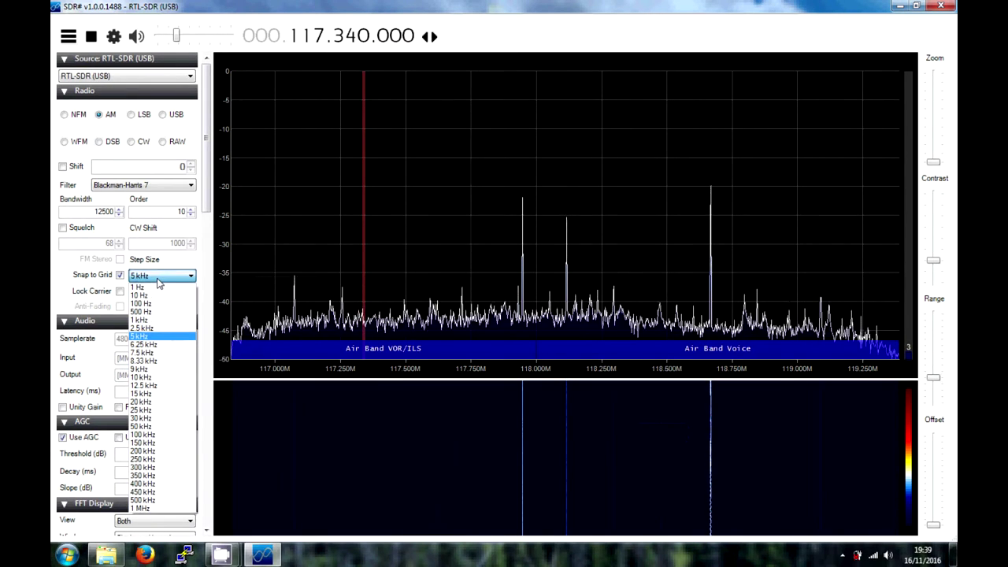
{"action": "left_click", "coordinate": [142, 434]}
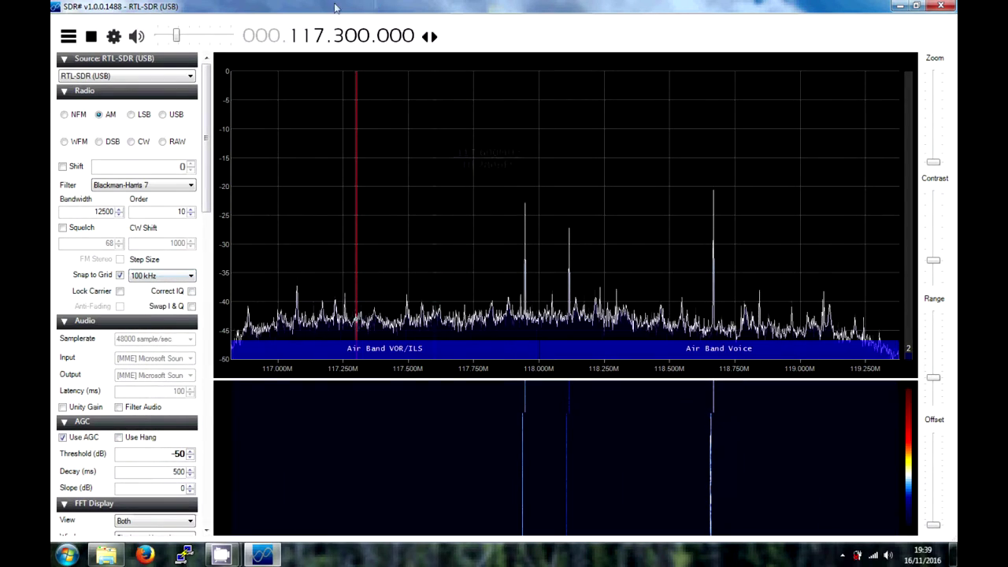
Tune to the airband signals near 118.0 and 118.65 MHz, then scroll-step the frequency.
{"action": "left_click", "coordinate": [540, 165]}
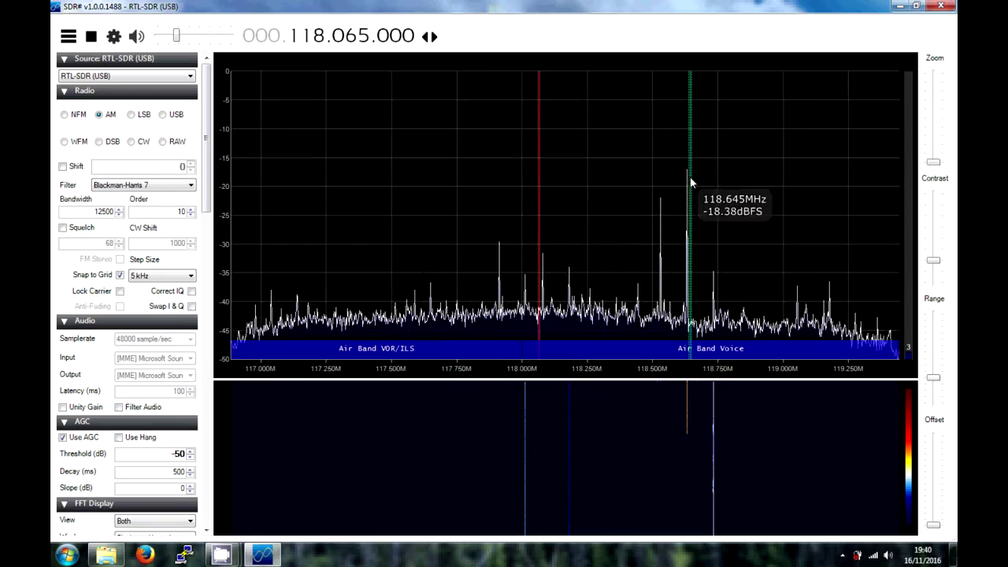
{"action": "left_click", "coordinate": [690, 181]}
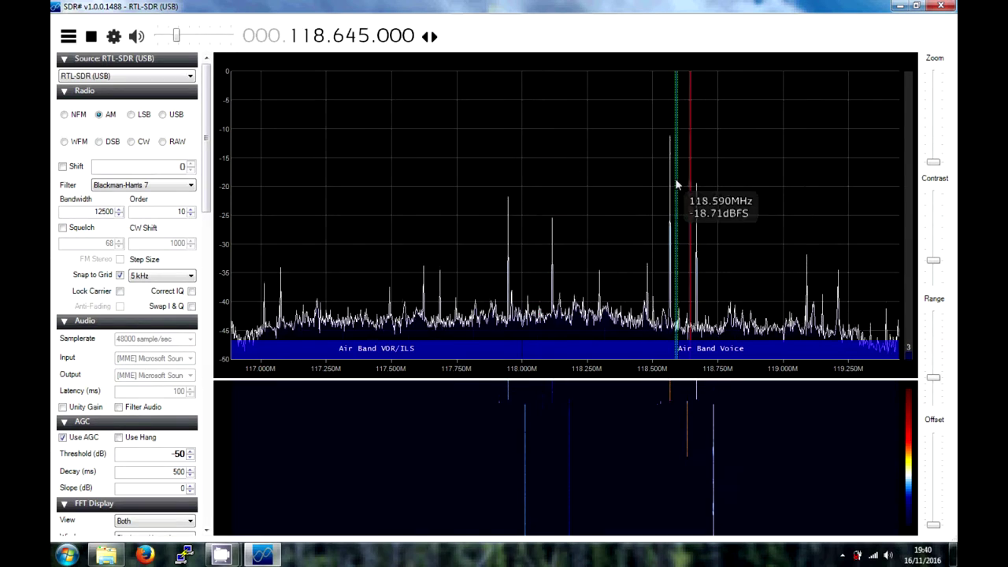
{"action": "scroll", "coordinate": [675, 184], "scroll_direction": "up", "scroll_amount": 1}
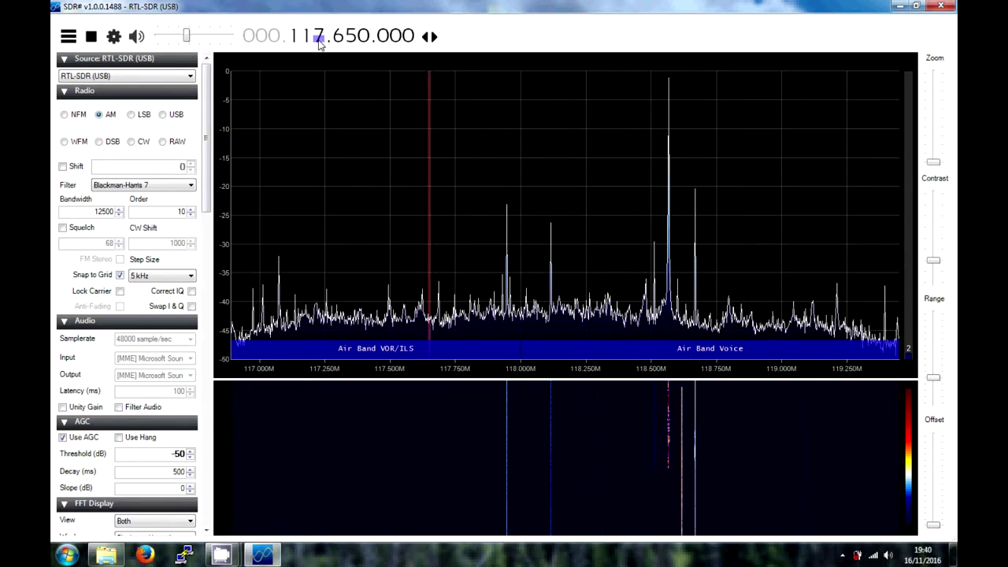
{"action": "scroll", "coordinate": [319, 43], "scroll_direction": "down", "scroll_amount": 1}
Scroll into the 2m band and tune signals near 145.687, 146.905 and 146.66 MHz, then drop 1 MHz.
{"action": "scroll", "coordinate": [306, 35], "scroll_direction": "down", "scroll_amount": 2}
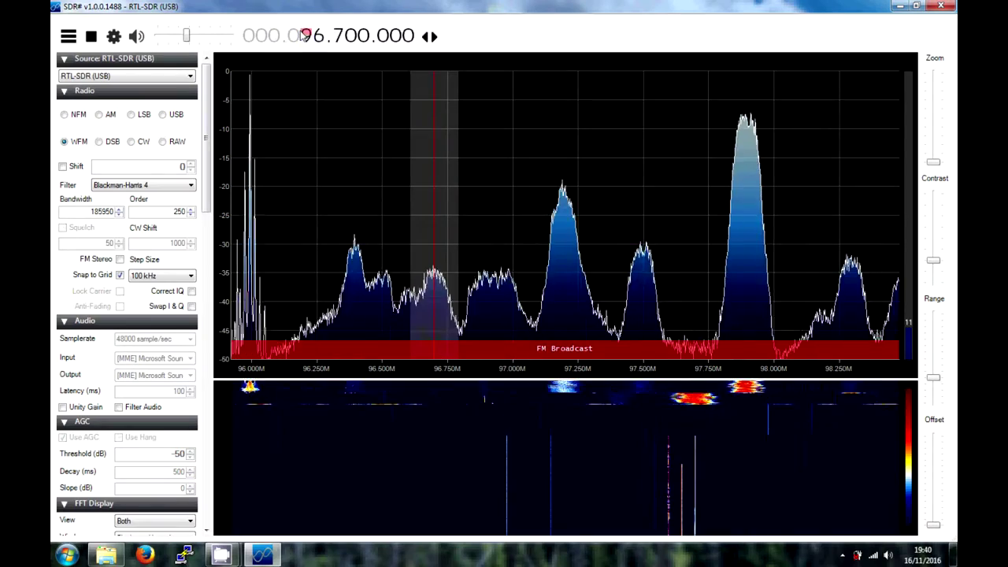
{"action": "scroll", "coordinate": [306, 35], "scroll_direction": "up", "scroll_amount": 1}
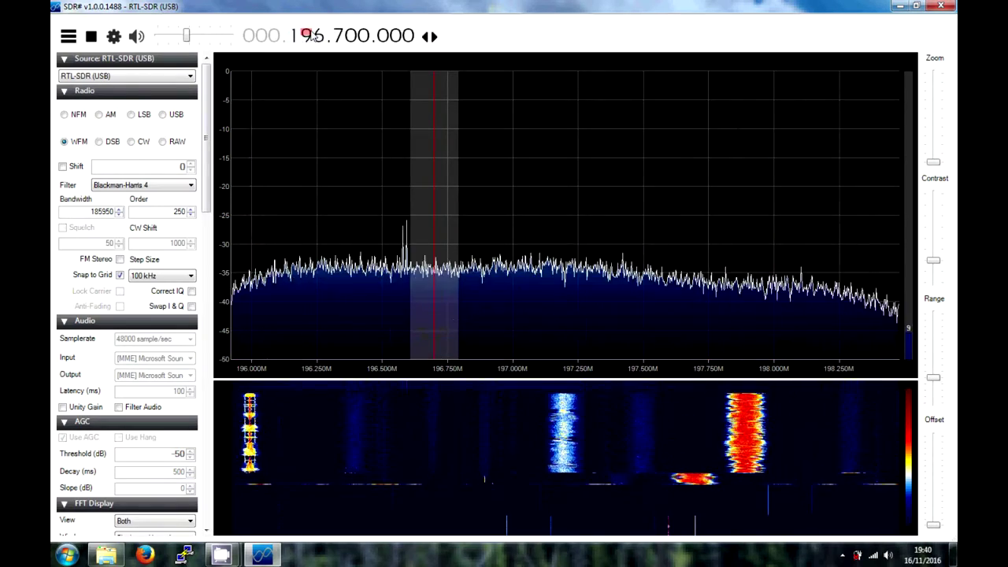
{"action": "scroll", "coordinate": [311, 38], "scroll_direction": "down", "scroll_amount": 5}
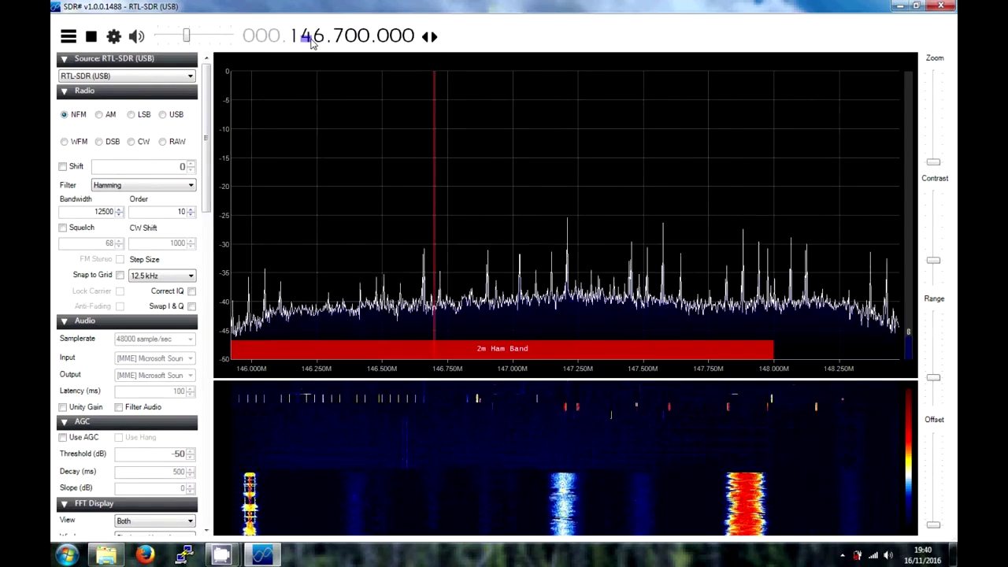
{"action": "scroll", "coordinate": [311, 37], "scroll_direction": "down", "scroll_amount": 1}
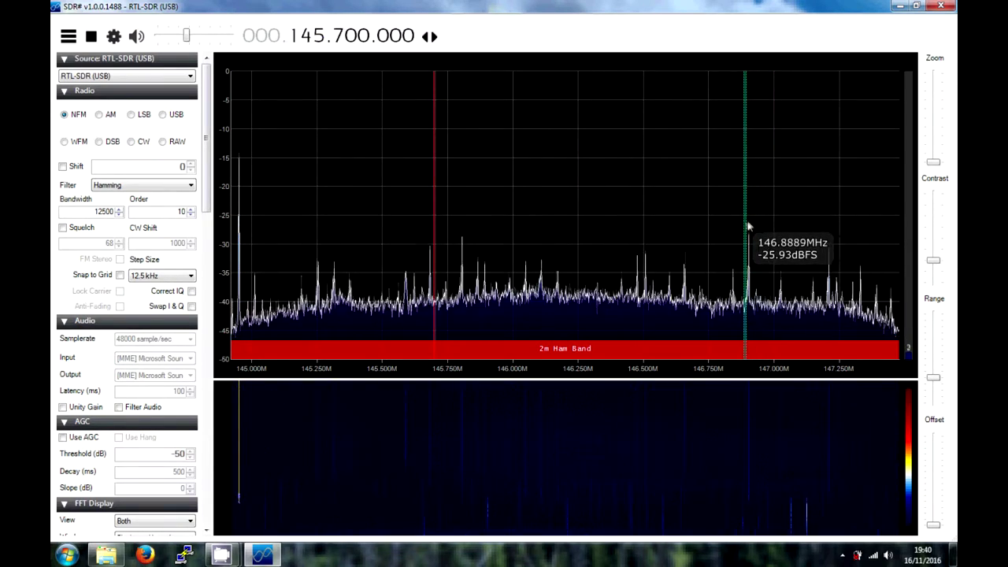
{"action": "left_click", "coordinate": [432, 290]}
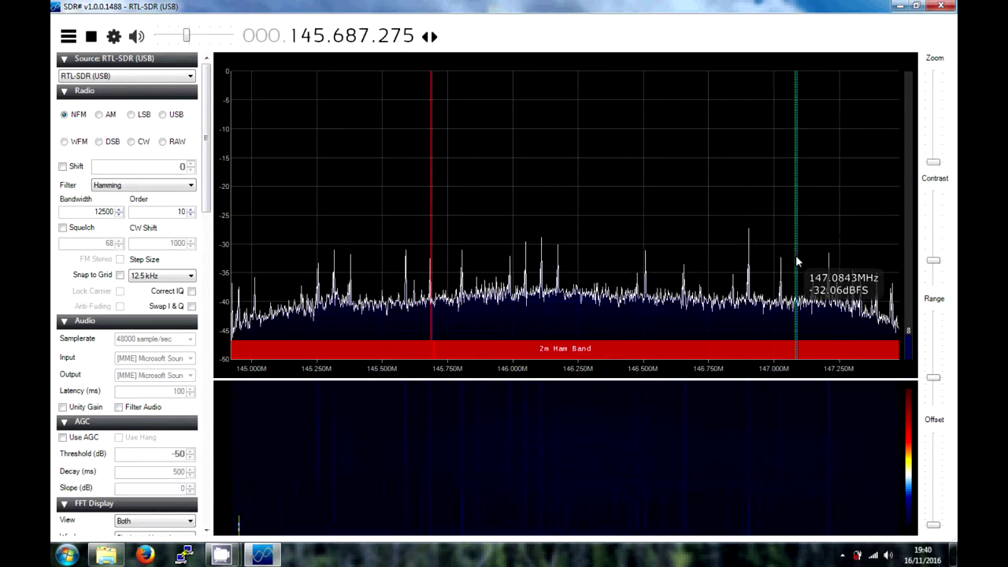
{"action": "left_click", "coordinate": [749, 258]}
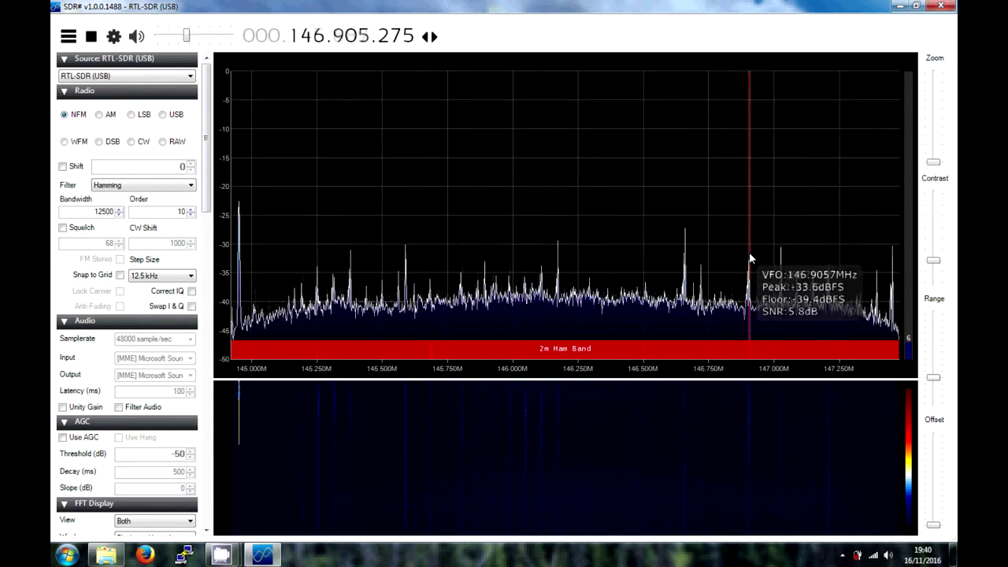
{"action": "left_click", "coordinate": [685, 245]}
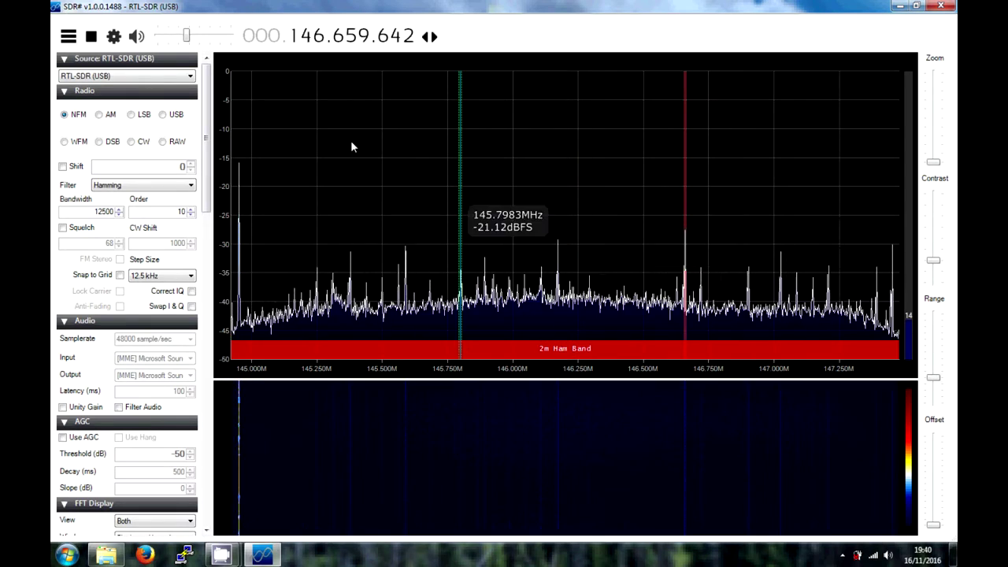
{"action": "left_click", "coordinate": [318, 41]}
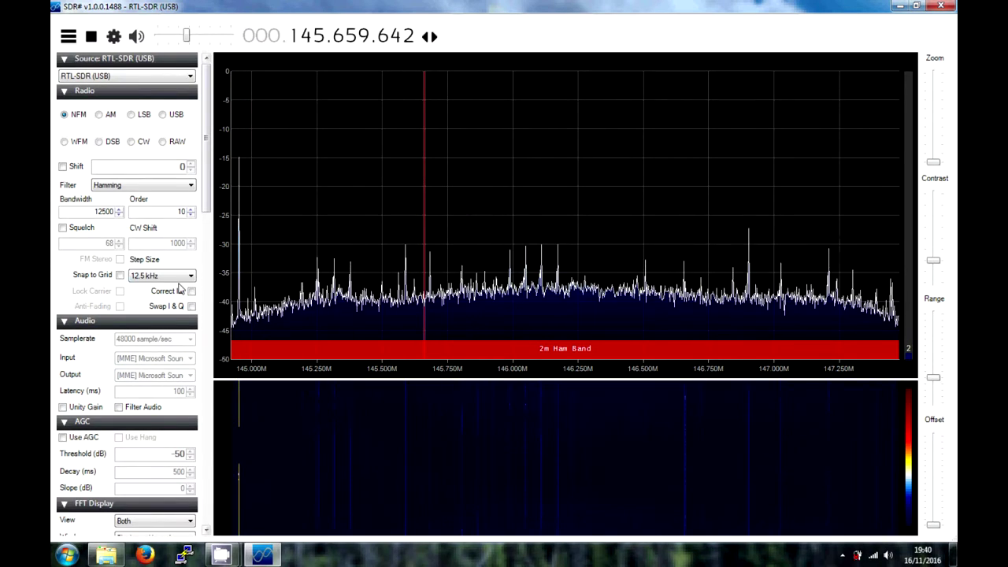
Work down via 146.05, 145.59 and 144.13 MHz, settling on 144.948953 MHz in NFM.
{"action": "left_click", "coordinate": [525, 223]}
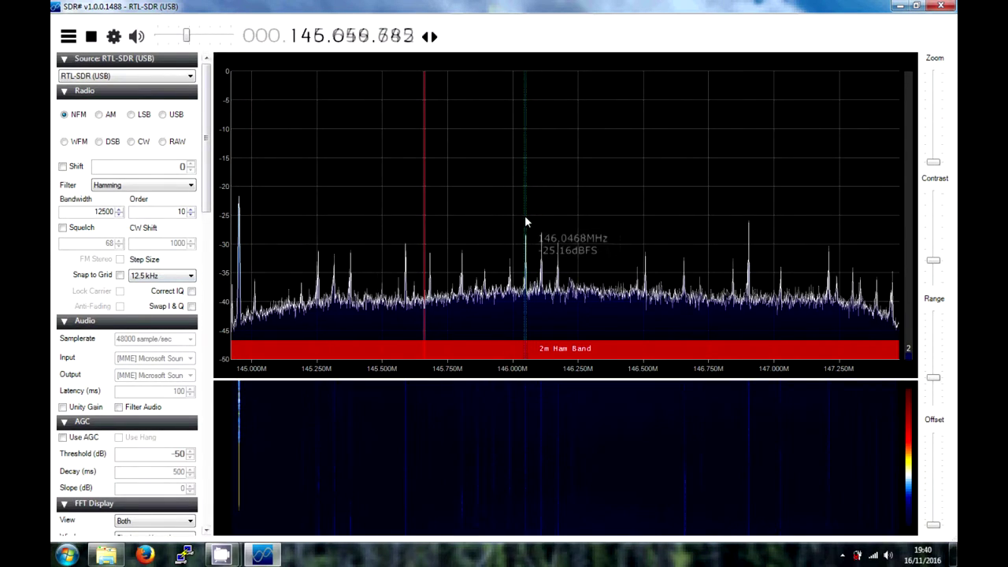
{"action": "left_click", "coordinate": [406, 237]}
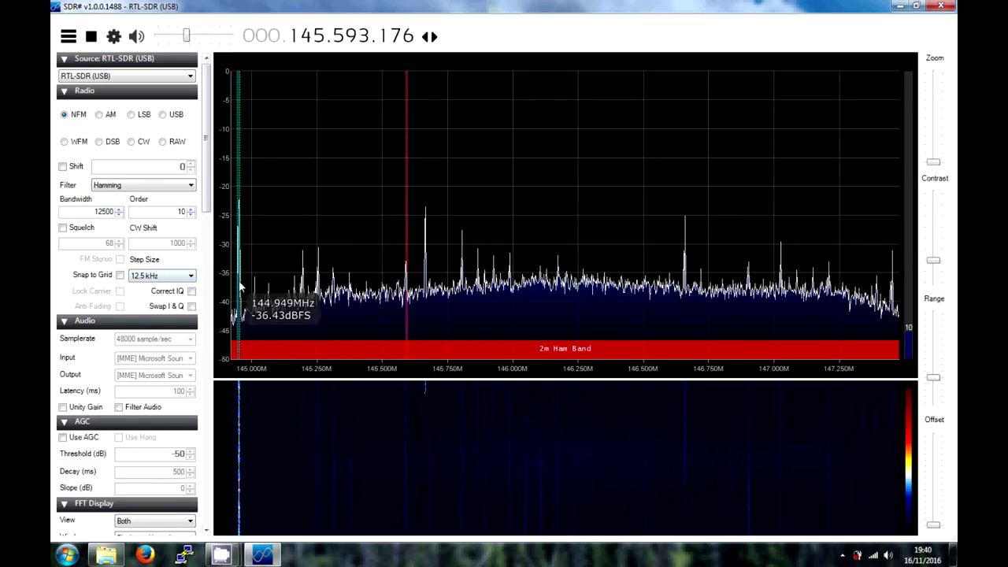
{"action": "scroll", "coordinate": [243, 287], "scroll_direction": "down", "scroll_amount": 15}
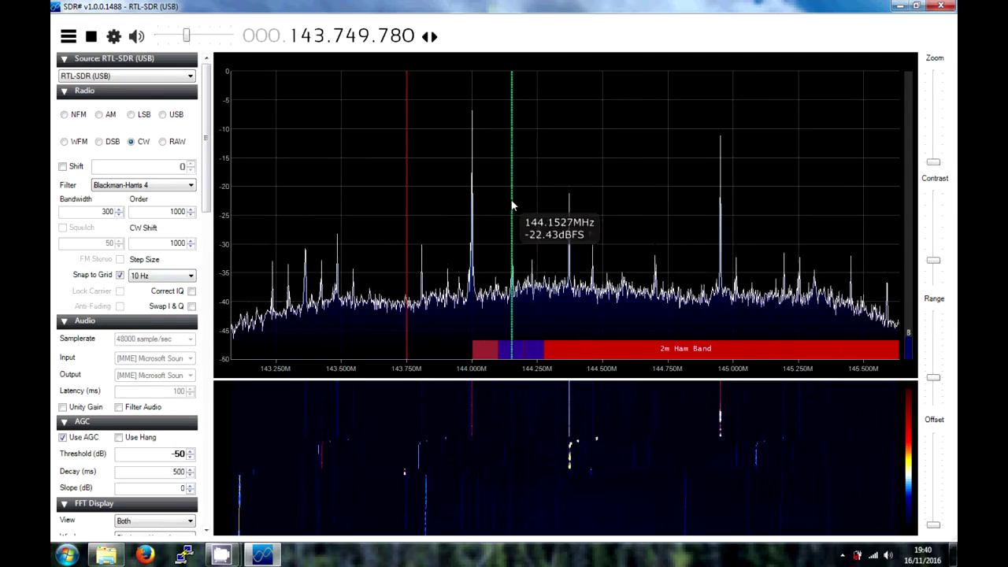
{"action": "left_click", "coordinate": [470, 207]}
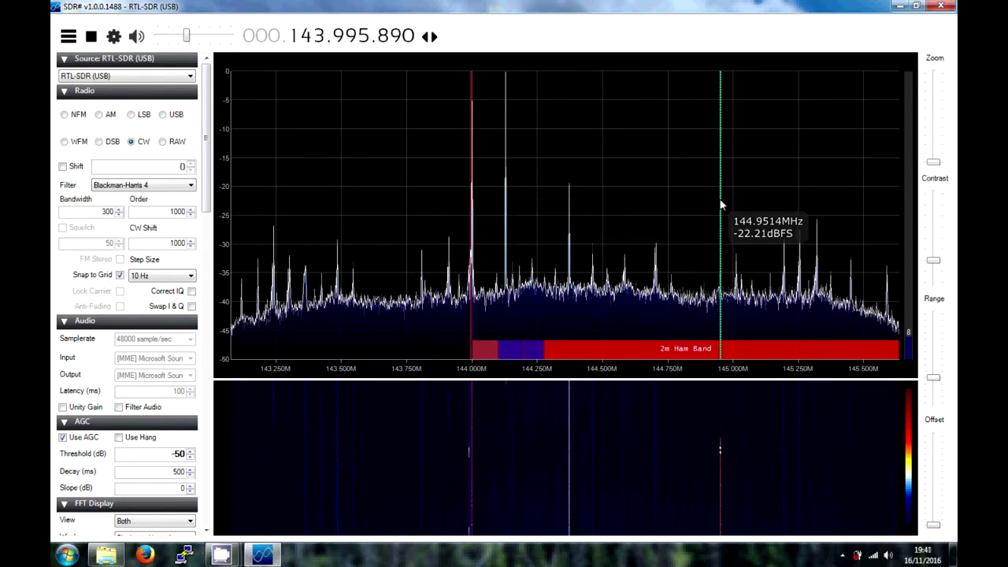
{"action": "scroll", "coordinate": [718, 206], "scroll_direction": "up", "scroll_amount": 5}
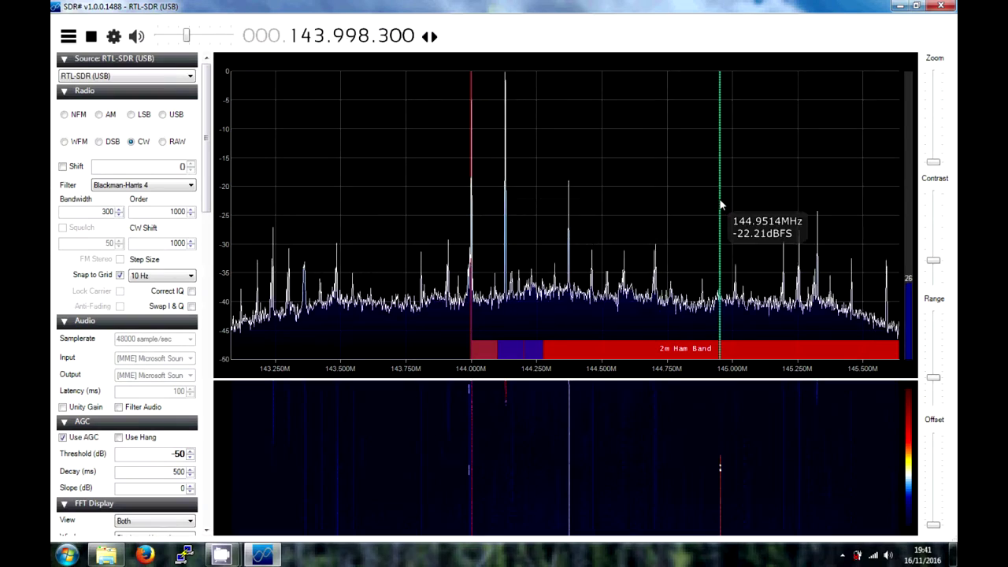
{"action": "left_click", "coordinate": [504, 200]}
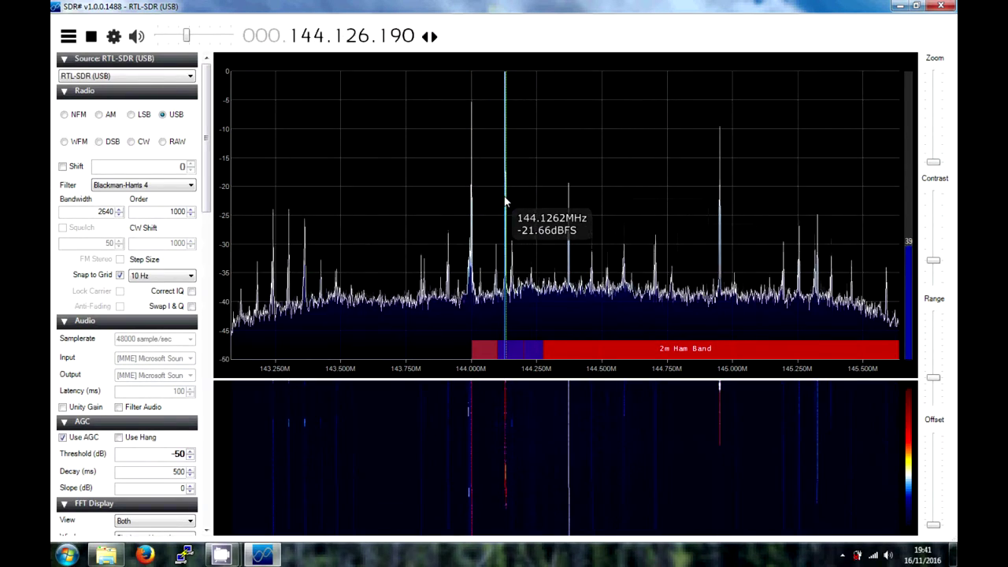
{"action": "left_click", "coordinate": [717, 220]}
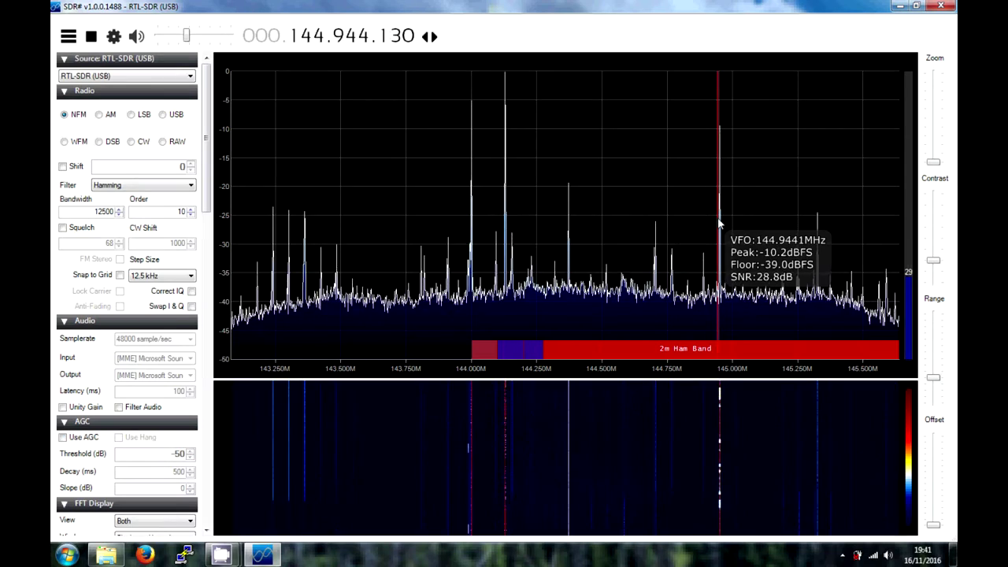
{"action": "left_click", "coordinate": [720, 222]}
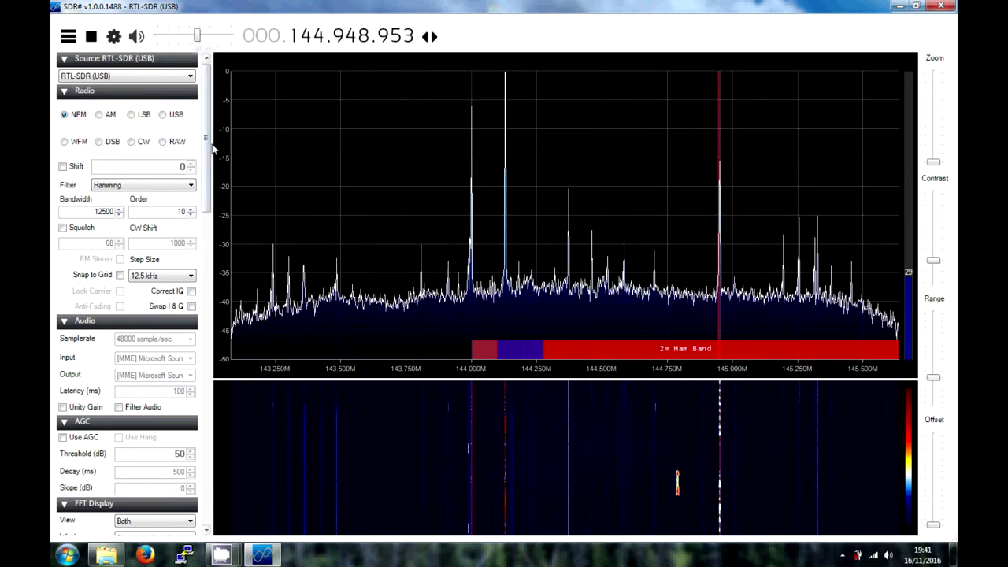
Scroll the left settings panel down through the FFT Display and noise reduction sections.
{"action": "left_click_drag", "start_coordinate": [206, 148], "coordinate": [216, 219]}
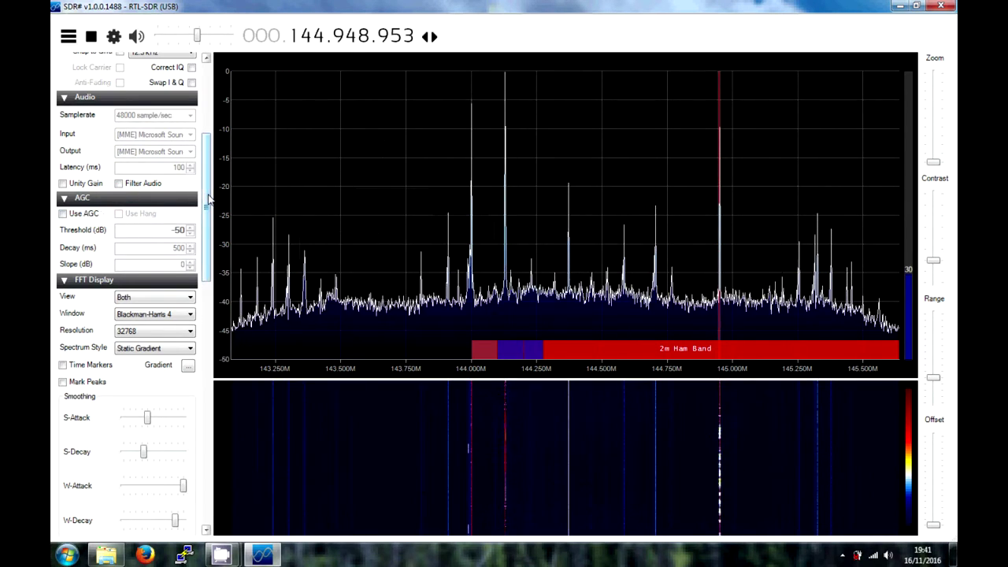
{"action": "left_click_drag", "start_coordinate": [209, 199], "coordinate": [210, 212]}
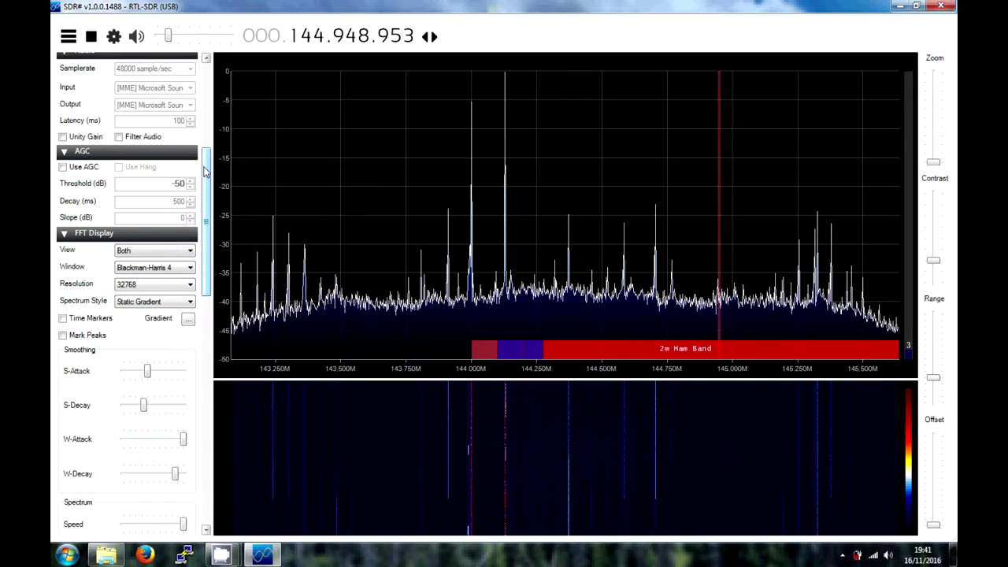
{"action": "scroll", "coordinate": [132, 201], "scroll_direction": "down", "scroll_amount": 2}
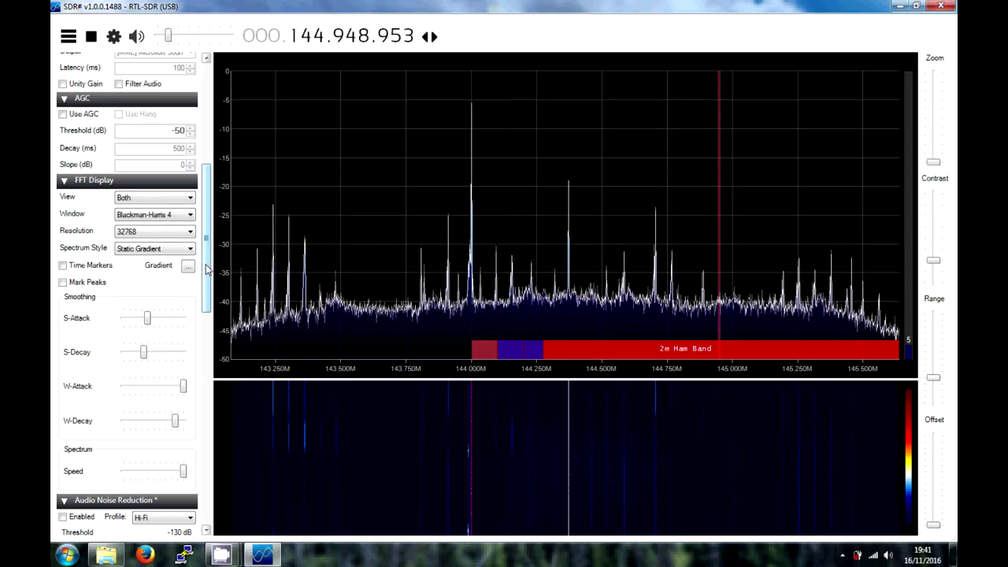
{"action": "left_click_drag", "start_coordinate": [207, 269], "coordinate": [209, 332]}
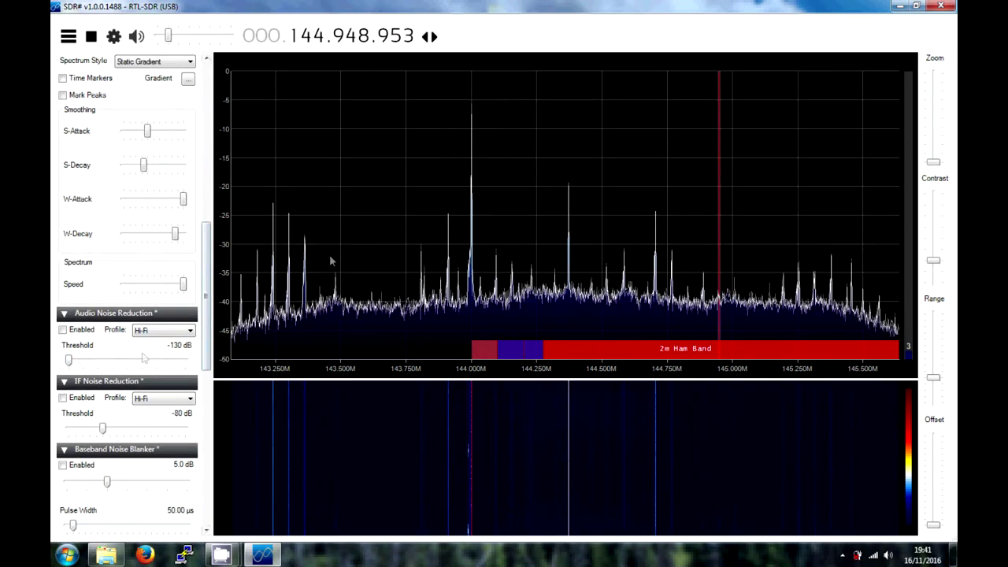
Tune to the peak just below 144.000 MHz, then to the FM station at 94.6 MHz.
{"action": "left_click", "coordinate": [472, 176]}
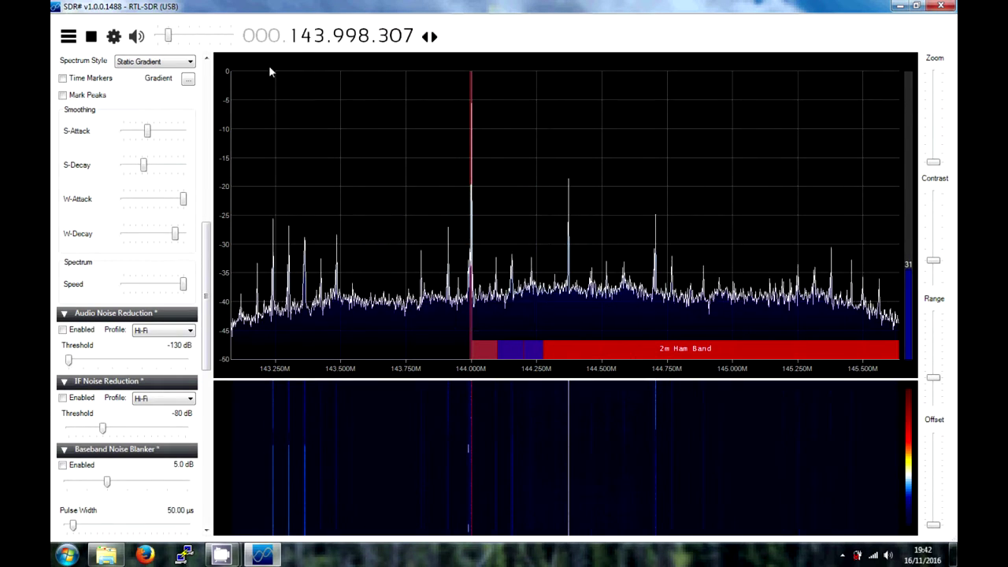
{"action": "type", "text": "24"}
{"action": "type", "text": "000"}
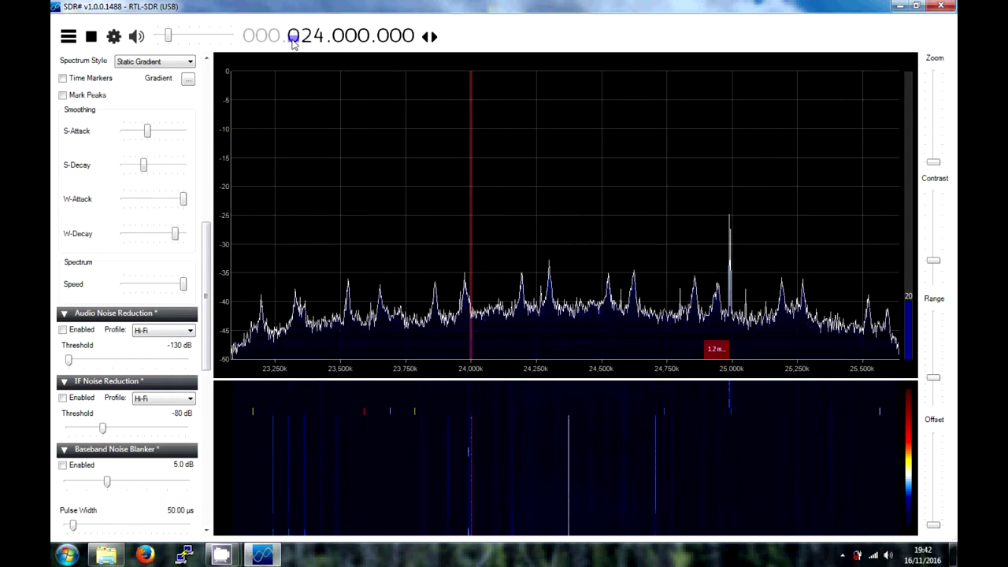
{"action": "type", "text": "7"}
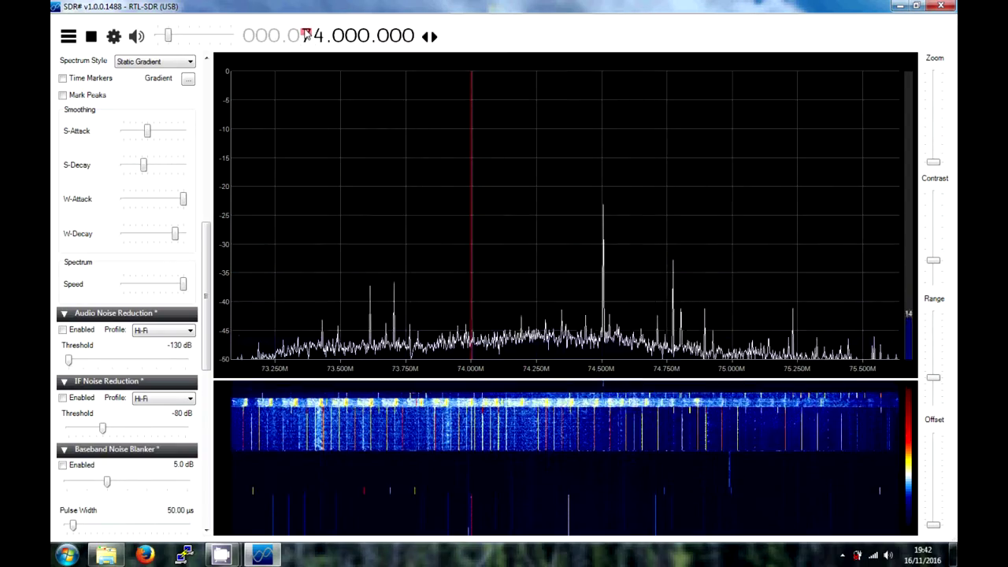
{"action": "type", "text": "9"}
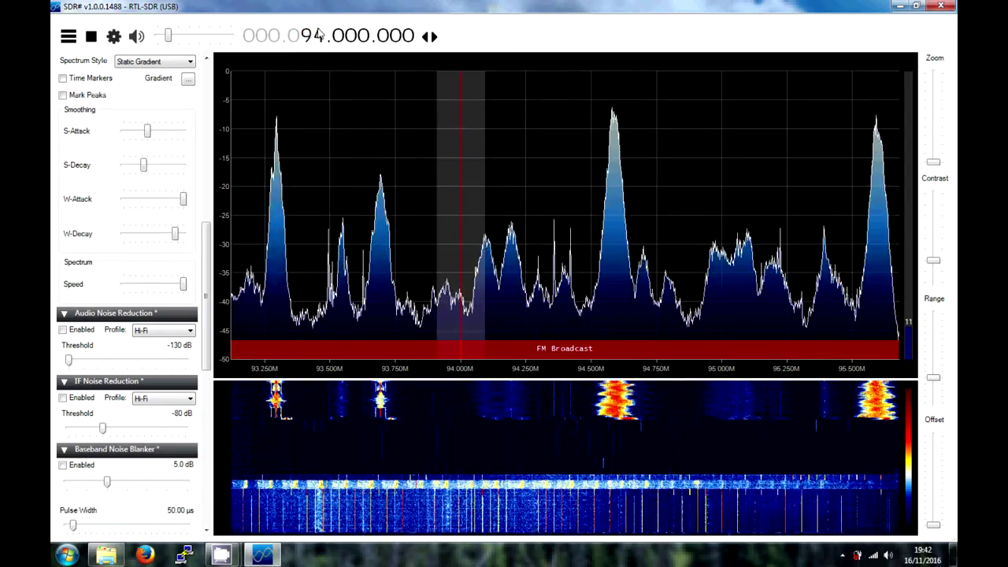
{"action": "left_click", "coordinate": [610, 110]}
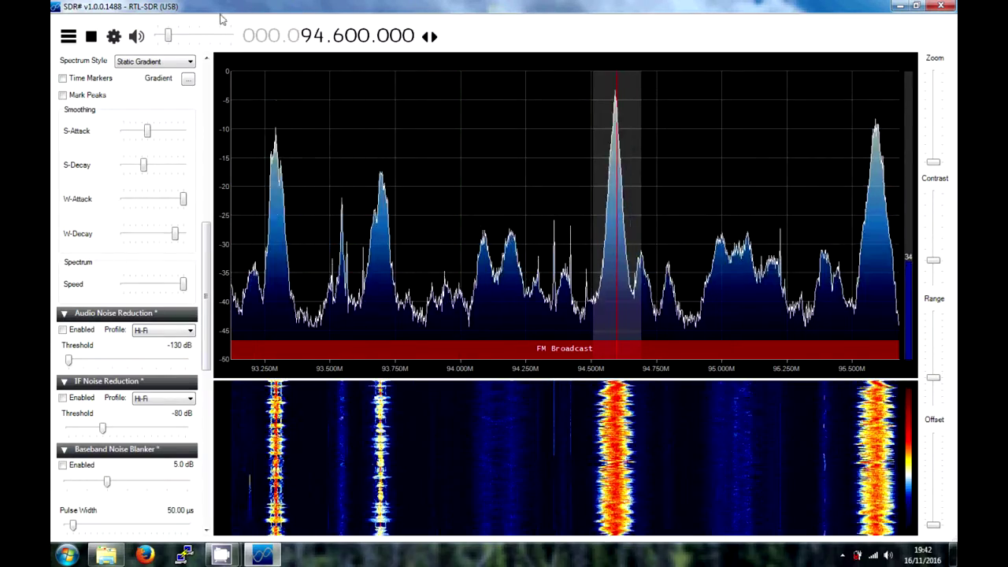
Turn up the audio volume and scroll the left settings panel further down.
{"action": "left_click_drag", "start_coordinate": [167, 37], "coordinate": [201, 36]}
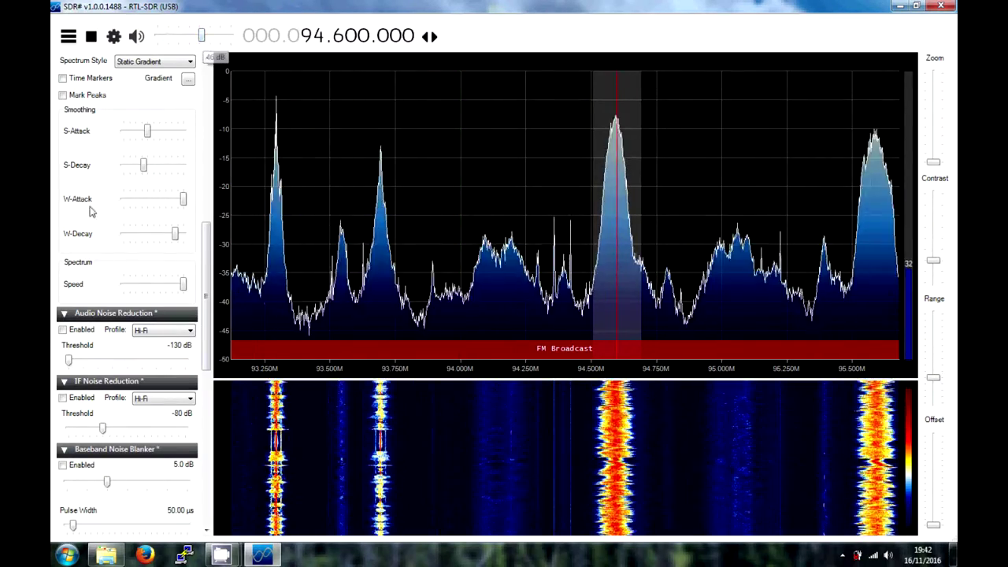
{"action": "left_click_drag", "start_coordinate": [69, 360], "coordinate": [139, 360]}
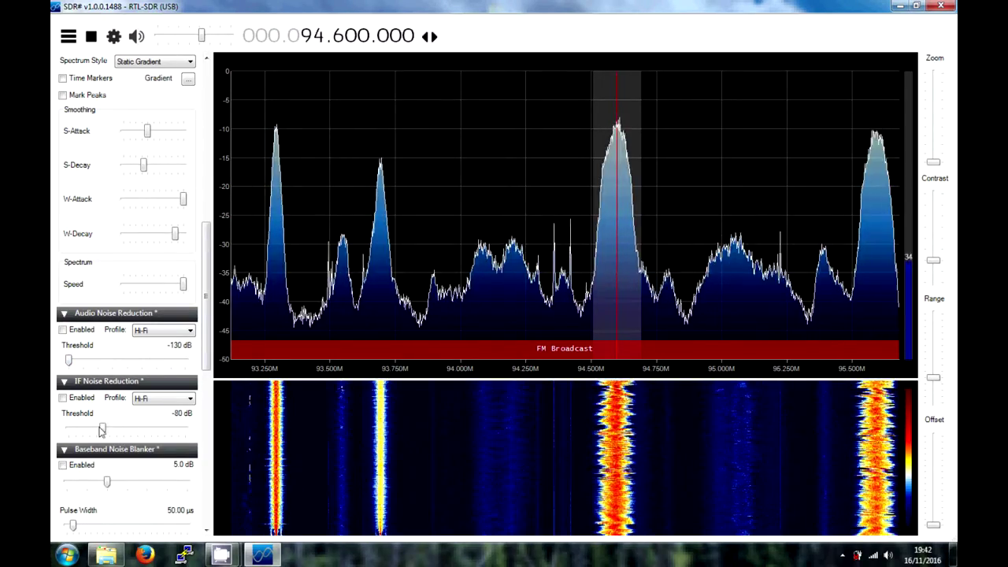
{"action": "left_click_drag", "start_coordinate": [205, 290], "coordinate": [205, 334]}
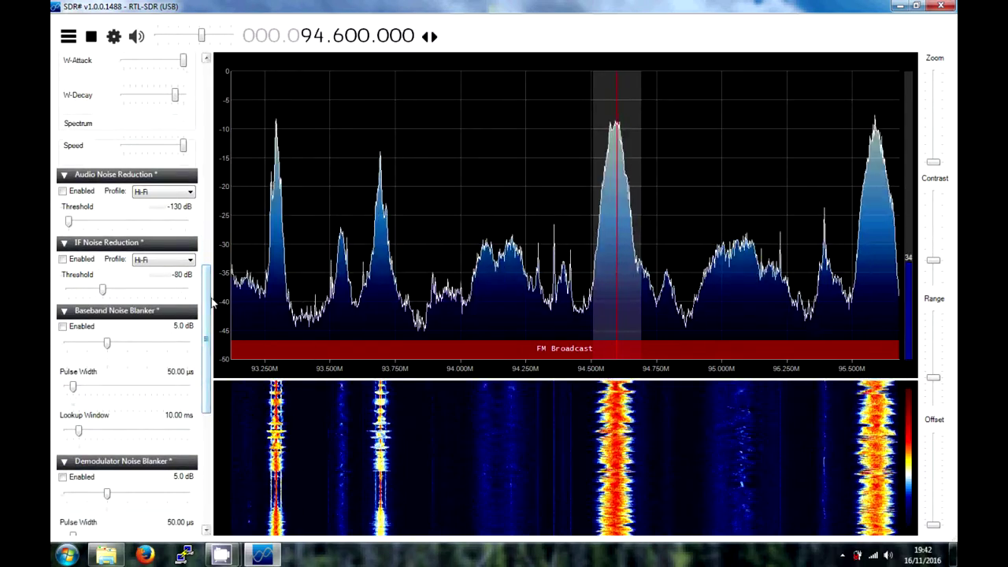
Expand the Recording section, showing its 16 Bit PCM baseband capture options.
{"action": "left_click_drag", "start_coordinate": [211, 303], "coordinate": [189, 386]}
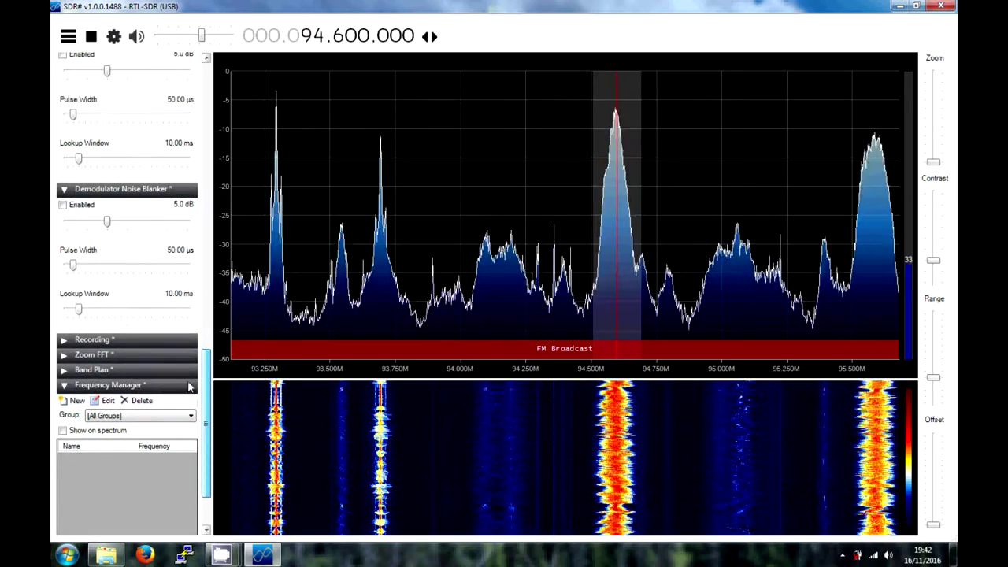
{"action": "left_click", "coordinate": [63, 340]}
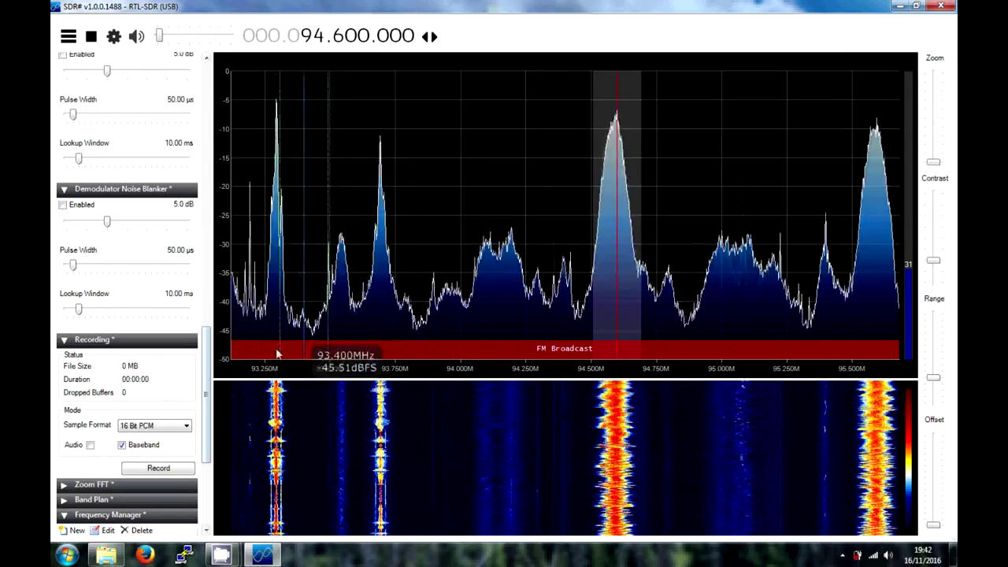
{"action": "scroll", "coordinate": [210, 339], "scroll_direction": "down", "scroll_amount": 3}
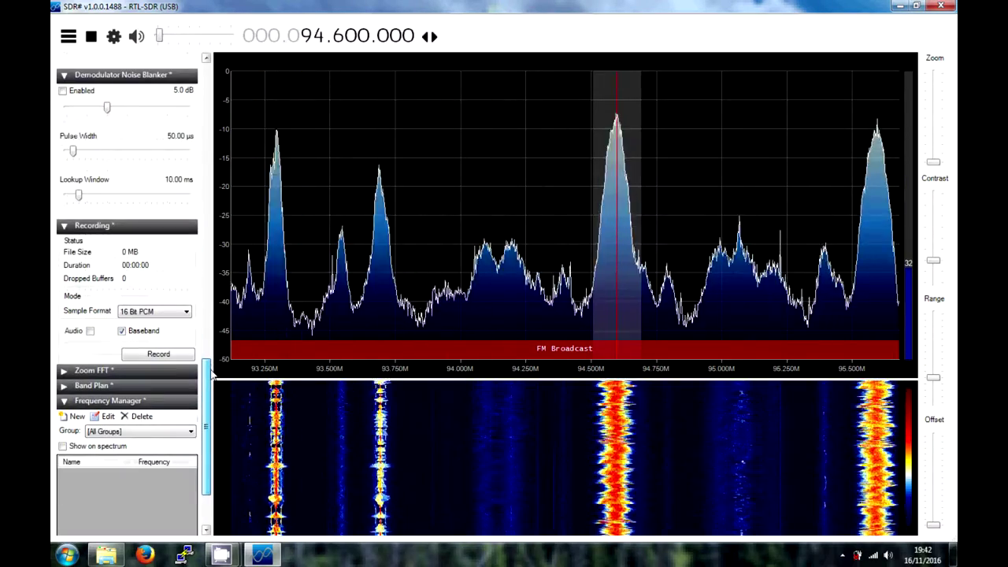
Expand Zoom FFT and Band Plan, toggle the band plan strip, and zoom in around 94.6 MHz.
{"action": "left_click", "coordinate": [63, 371]}
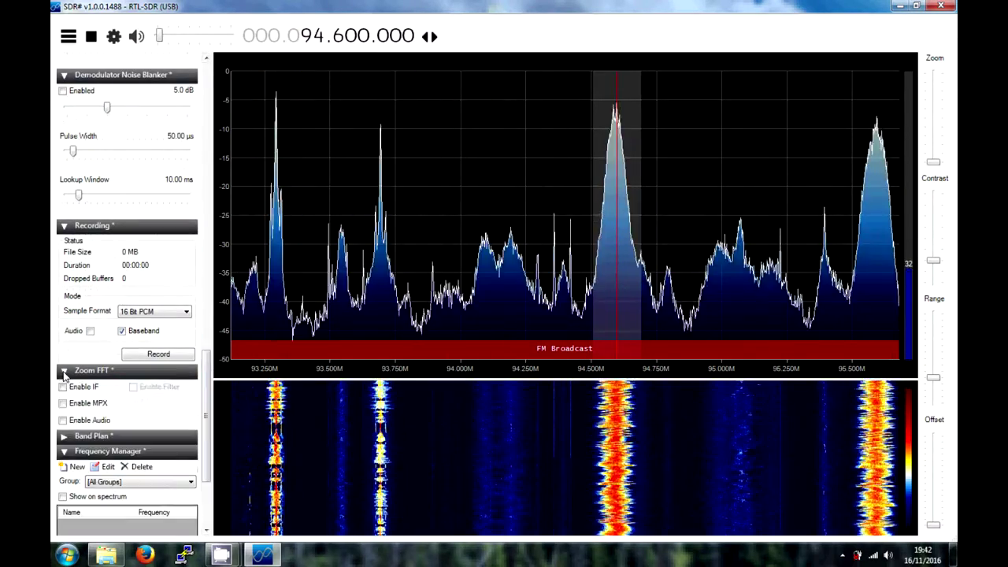
{"action": "left_click", "coordinate": [63, 438]}
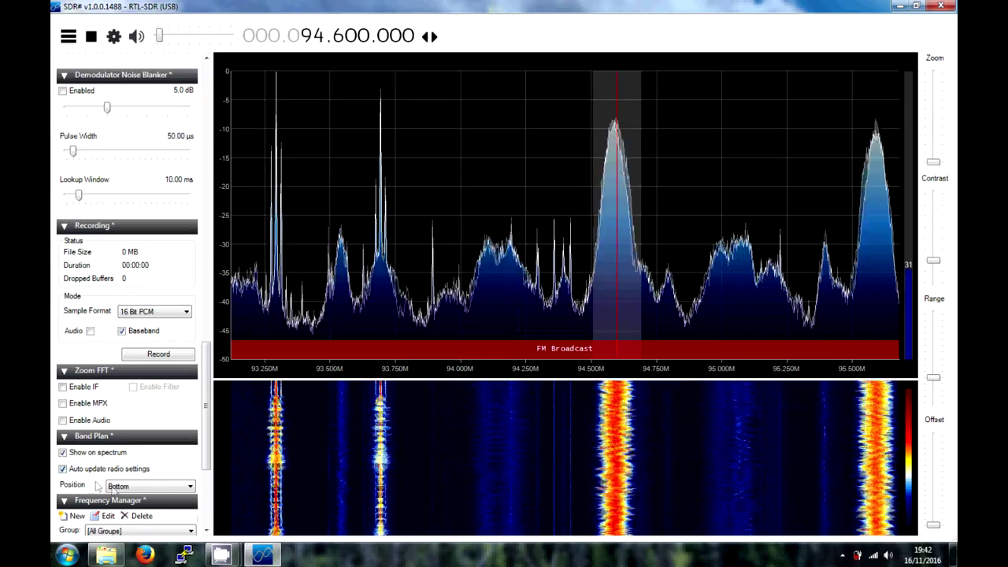
{"action": "left_click", "coordinate": [63, 453]}
{"action": "left_click", "coordinate": [62, 453]}
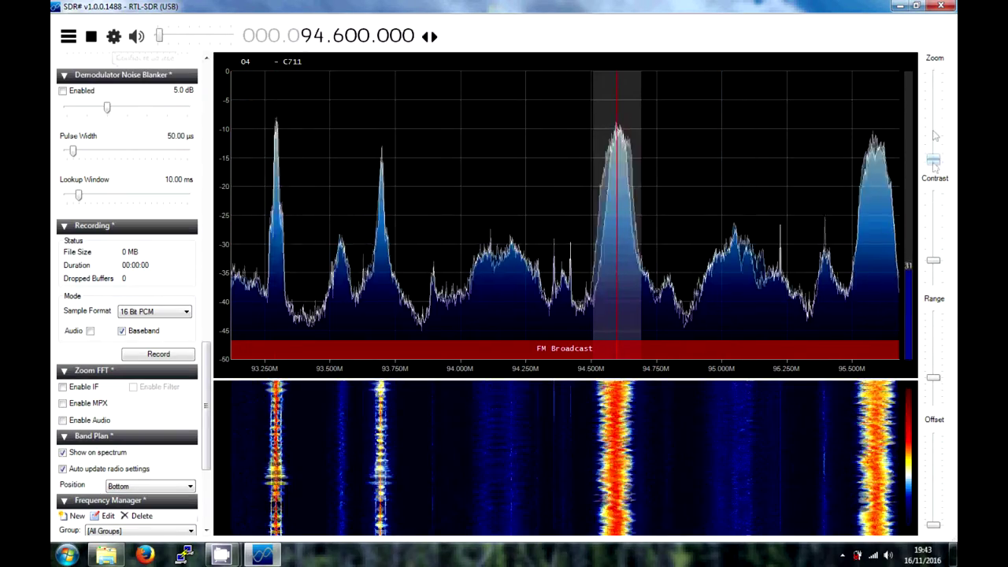
{"action": "mouse_move", "coordinate": [934, 161]}
{"action": "left_mouse_down"}
{"action": "mouse_move", "coordinate": [934, 134]}
{"action": "mouse_move", "coordinate": [943, 160]}
{"action": "left_mouse_up"}
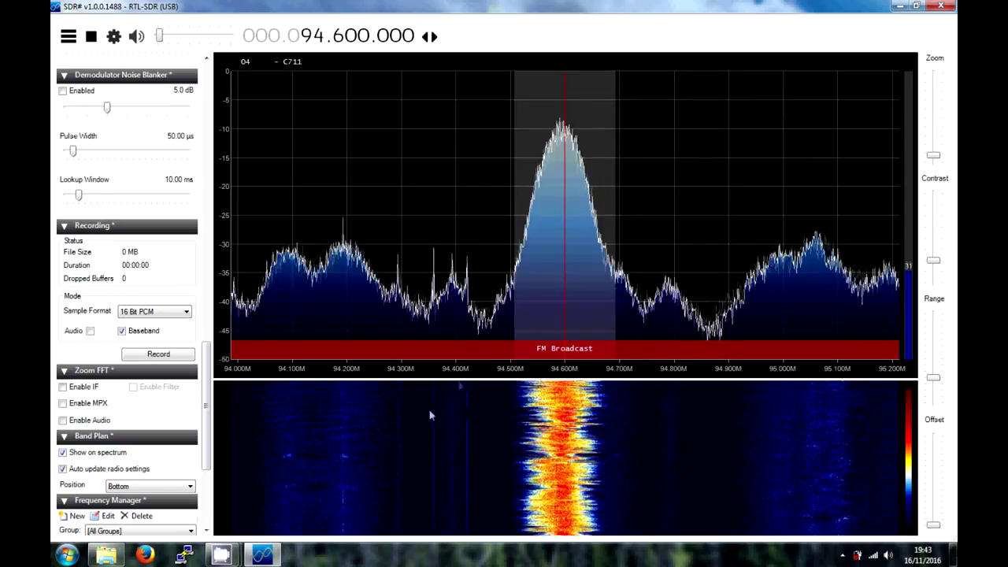
{"action": "mouse_move", "coordinate": [226, 558]}
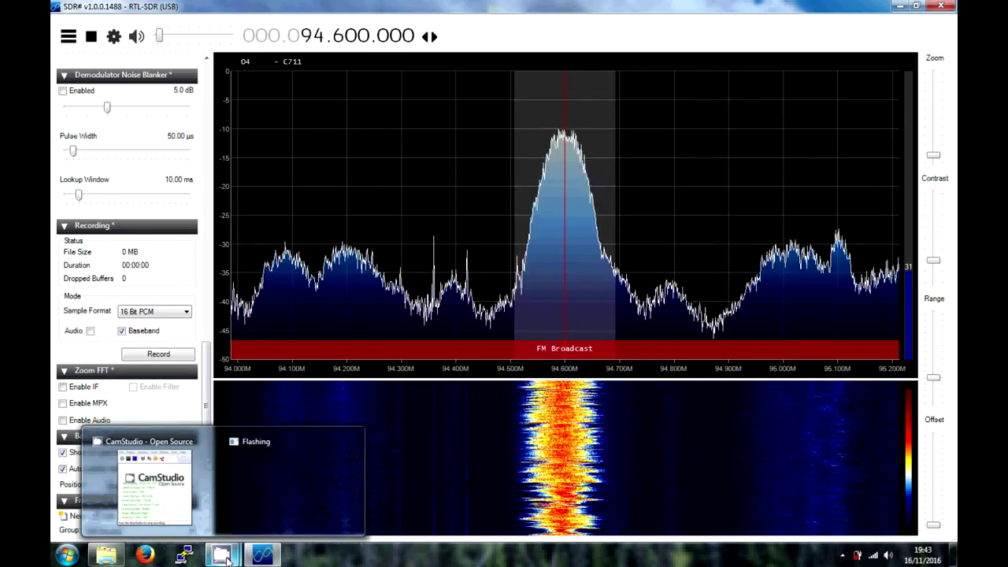